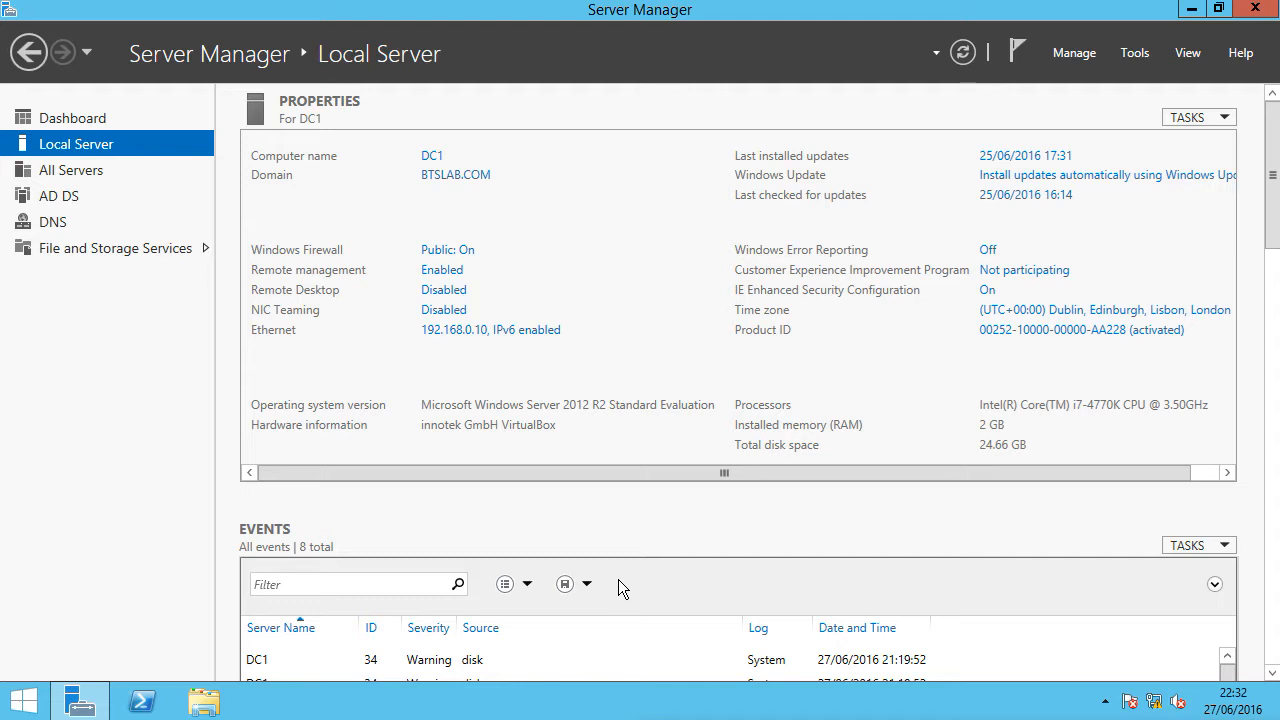
- Open Group Policy Management and create a new GPO named "Logon Banner" in the BTSLAB.COM Group Policy Objects container
{"action": "left_click", "coordinate": [1136, 54]}
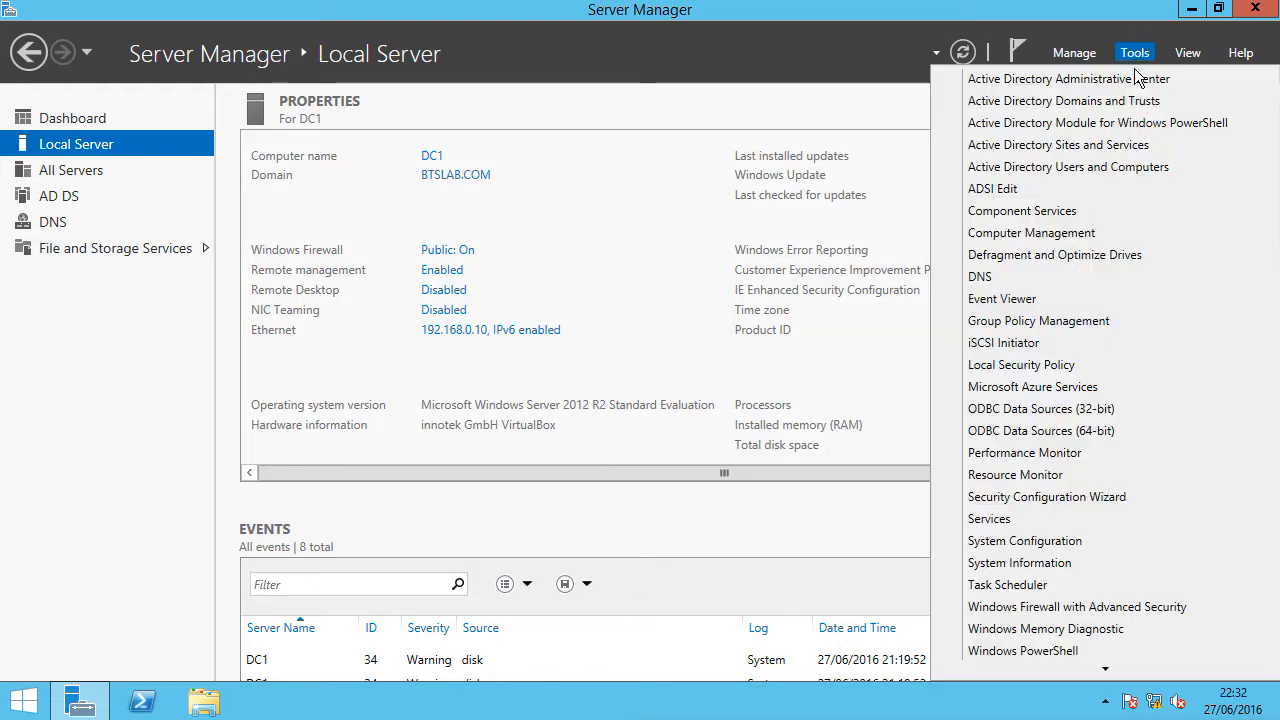
{"action": "left_click", "coordinate": [1103, 321]}
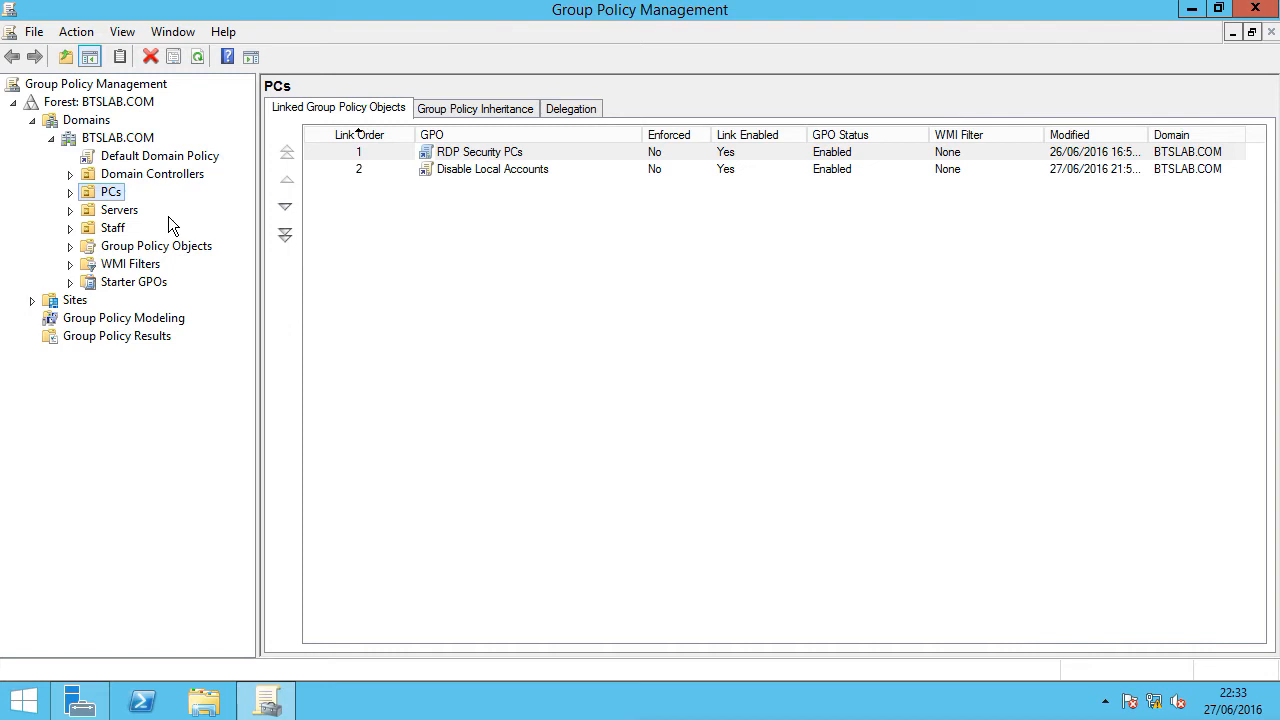
{"action": "double_click", "coordinate": [170, 248]}
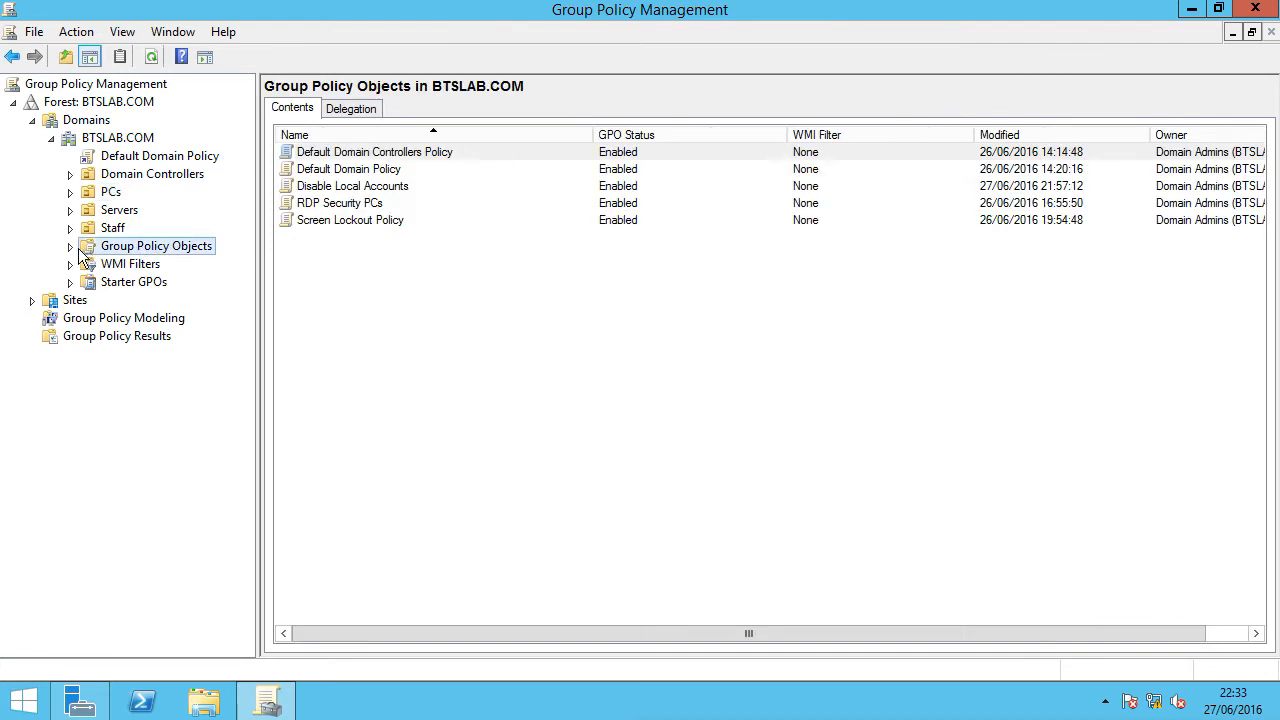
{"action": "right_click", "coordinate": [180, 247]}
{"action": "left_click", "coordinate": [224, 259]}
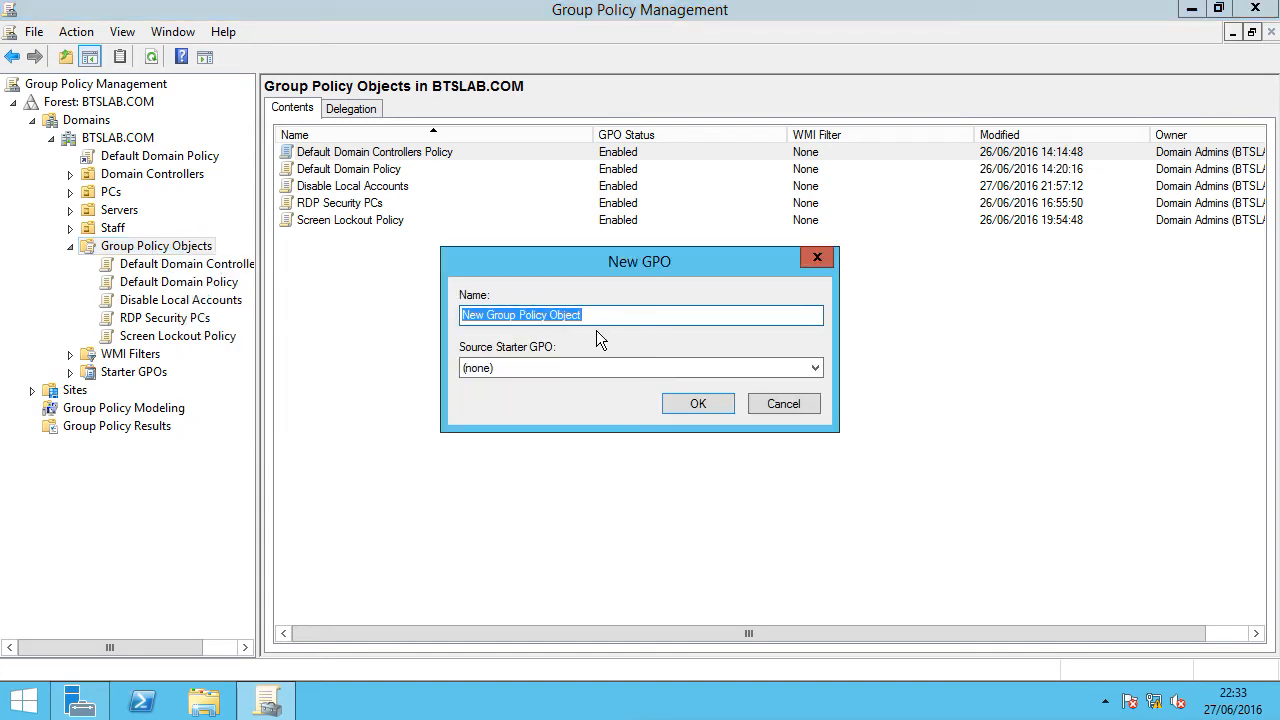
{"action": "type", "text": "Logon Banner"}
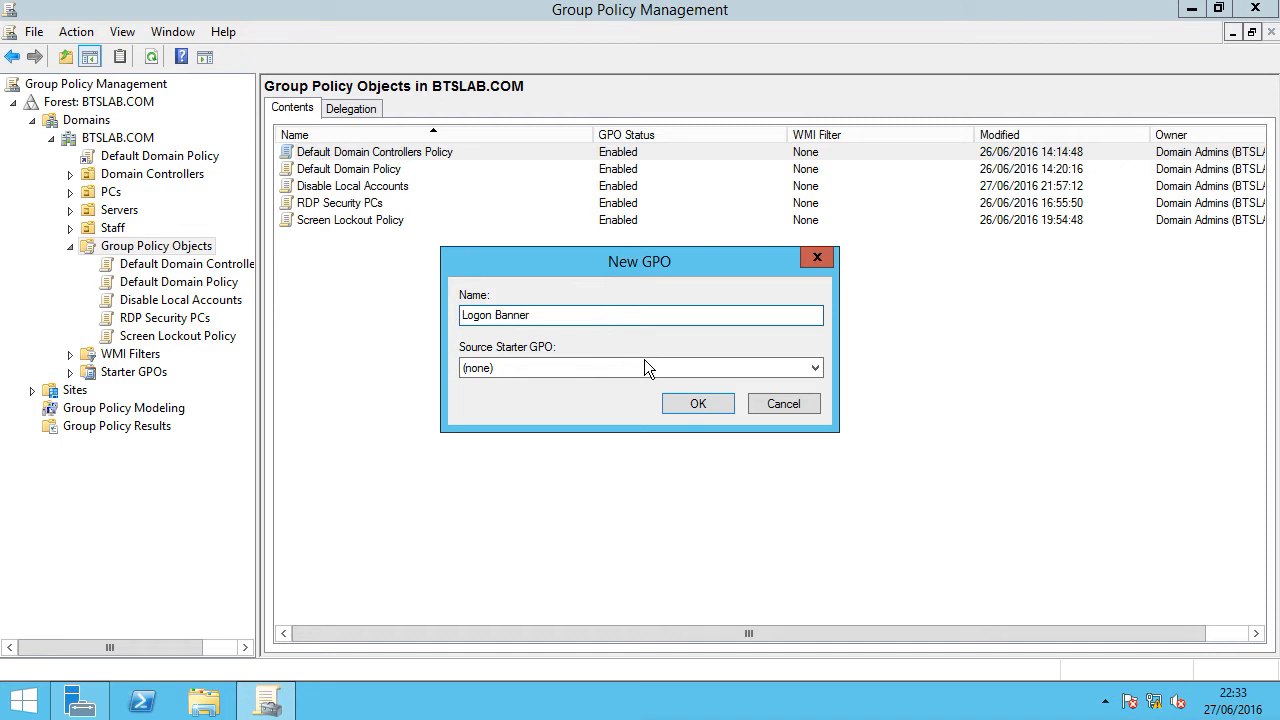
{"action": "left_click", "coordinate": [705, 403]}
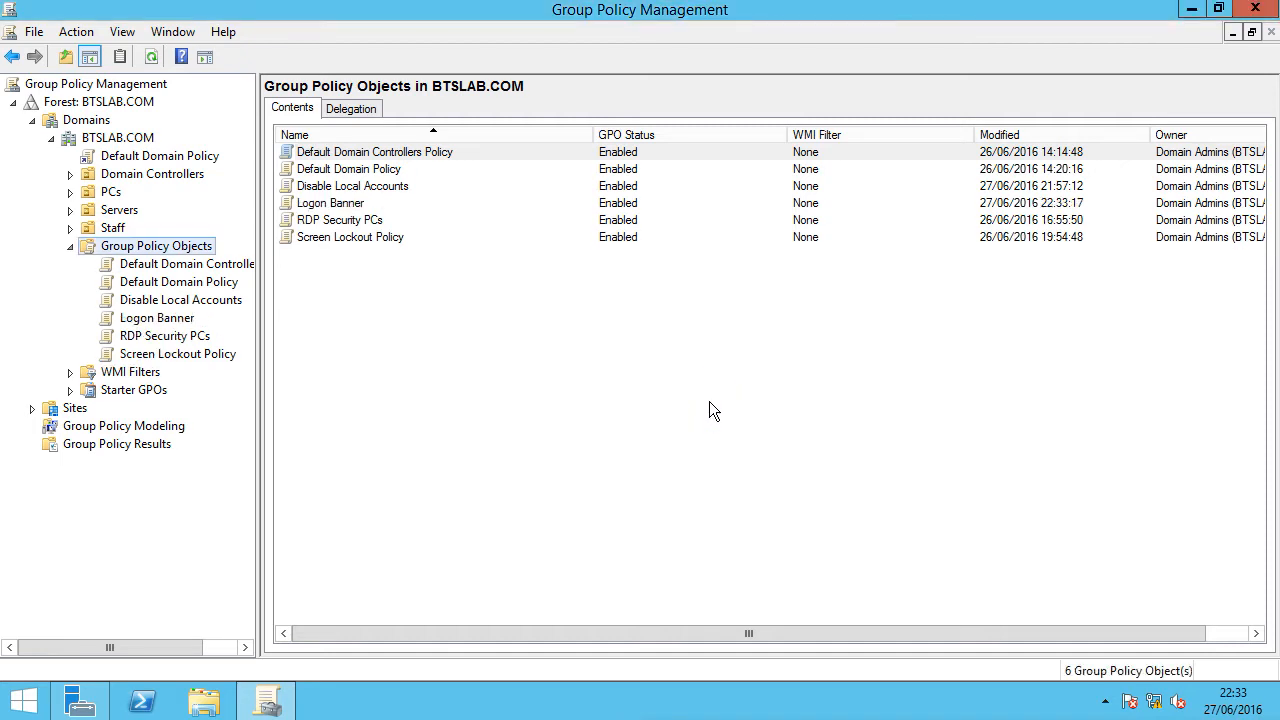
- Open the Logon Banner GPO for editing in the Group Policy Management Editor
{"action": "left_click", "coordinate": [158, 320]}
{"action": "right_click", "coordinate": [176, 319]}
{"action": "left_click", "coordinate": [241, 334]}
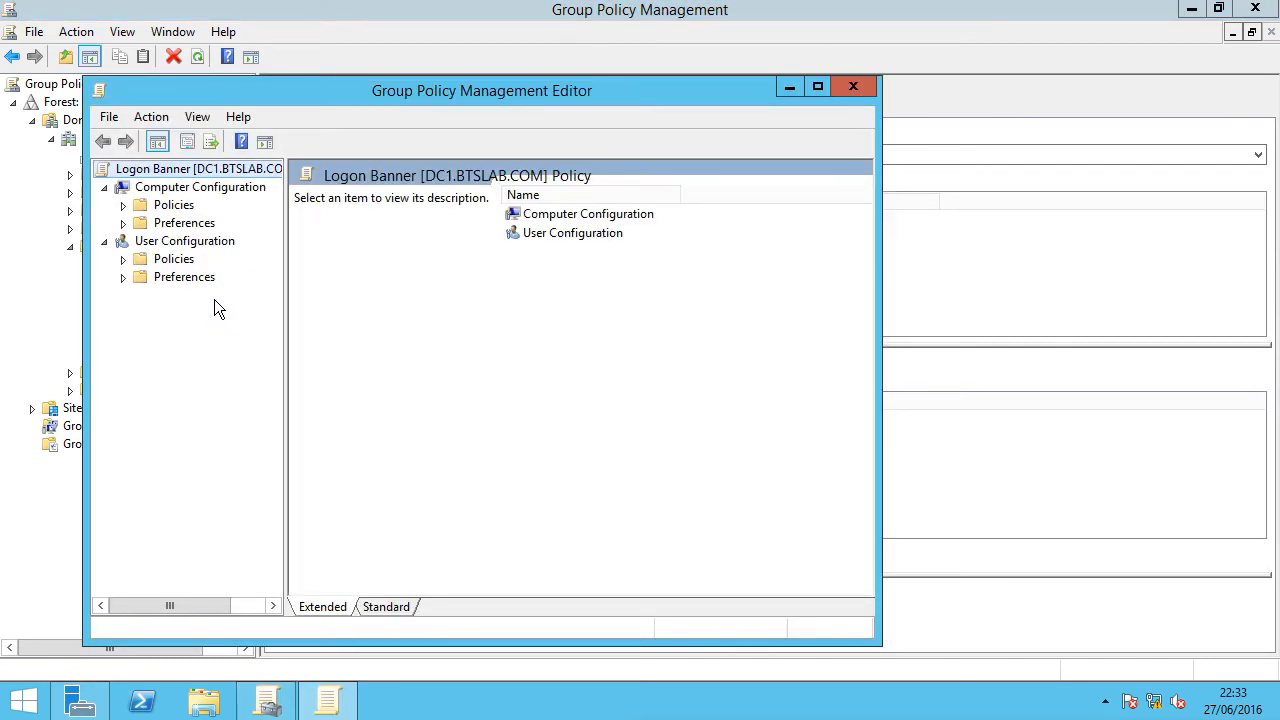
- Display the Security Options under the computer's Windows Settings, Security Settings, Local Policies, with the editor maximized and its tree widened
{"action": "left_click", "coordinate": [123, 205]}
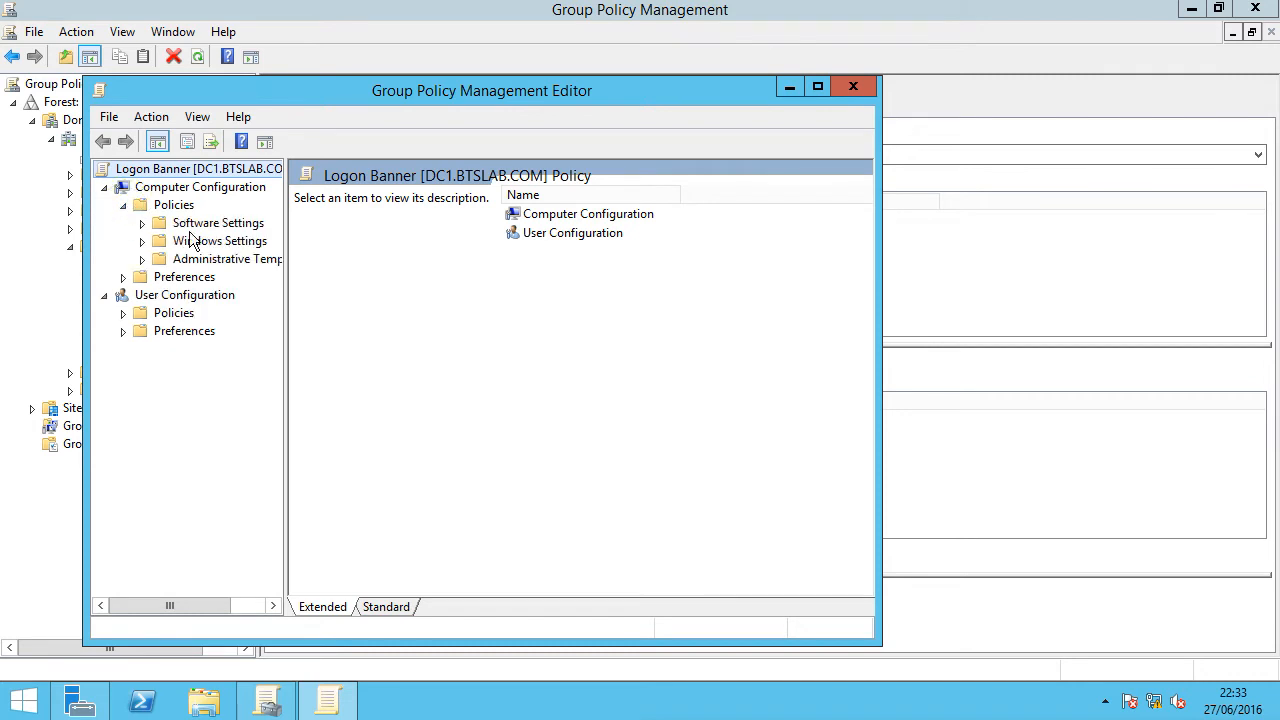
{"action": "left_click", "coordinate": [193, 241]}
{"action": "left_click", "coordinate": [143, 241]}
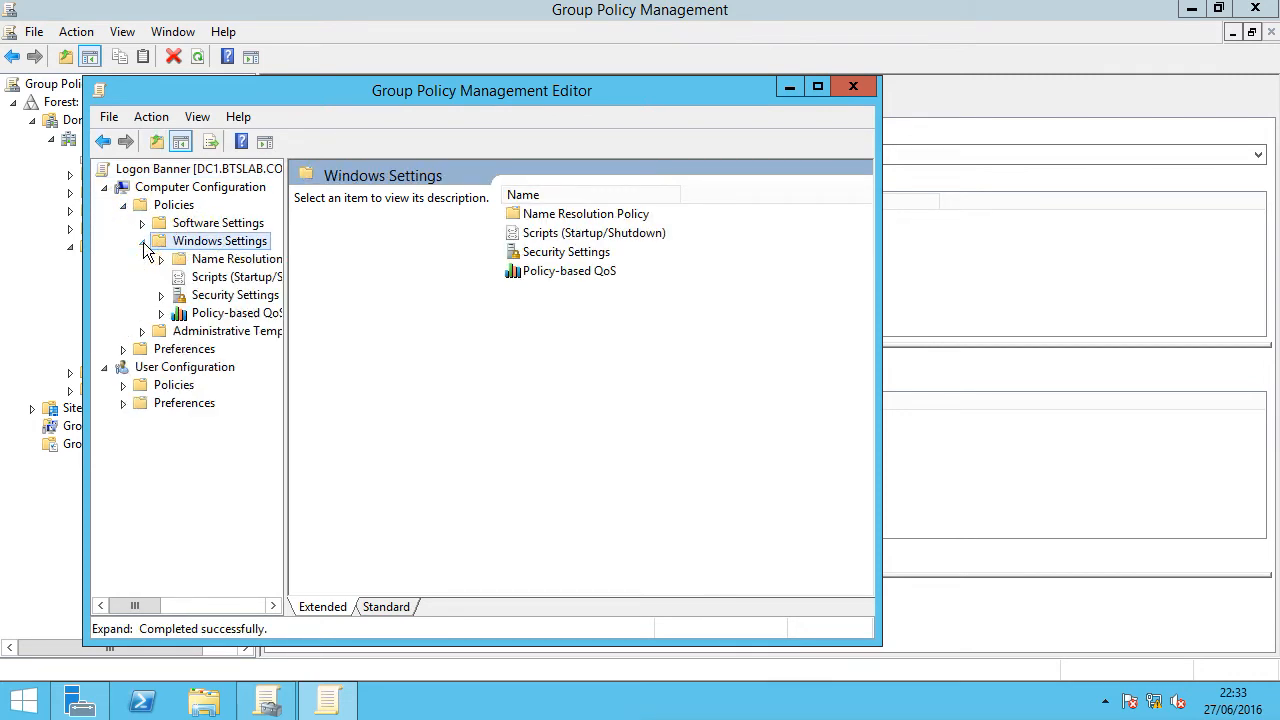
{"action": "left_click", "coordinate": [232, 296]}
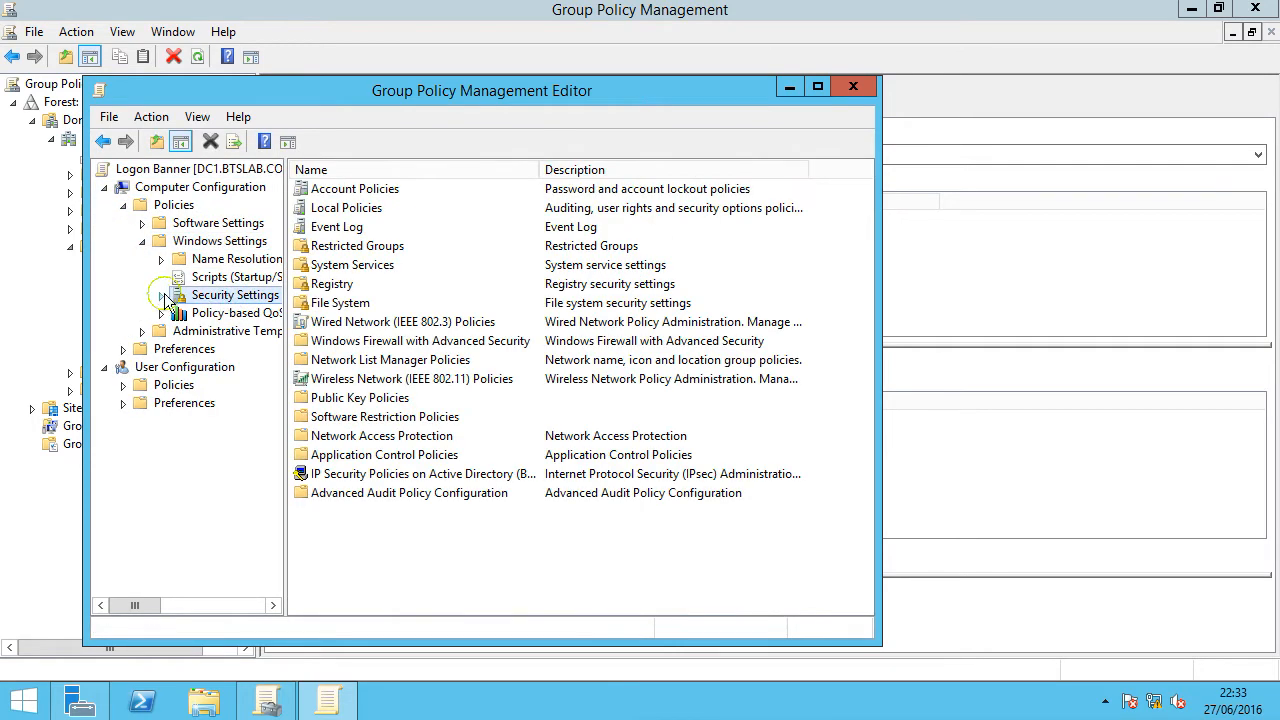
{"action": "left_click", "coordinate": [161, 296]}
{"action": "left_click", "coordinate": [245, 313]}
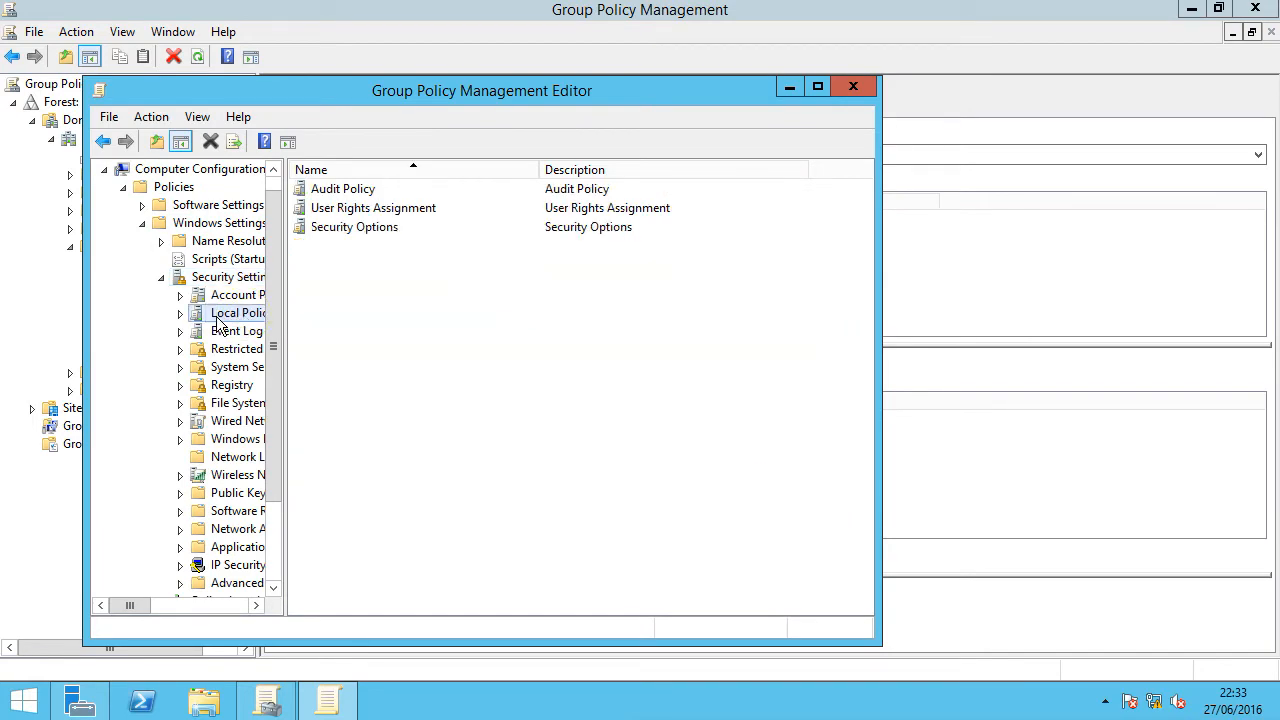
{"action": "left_click", "coordinate": [180, 313]}
{"action": "left_click", "coordinate": [817, 88]}
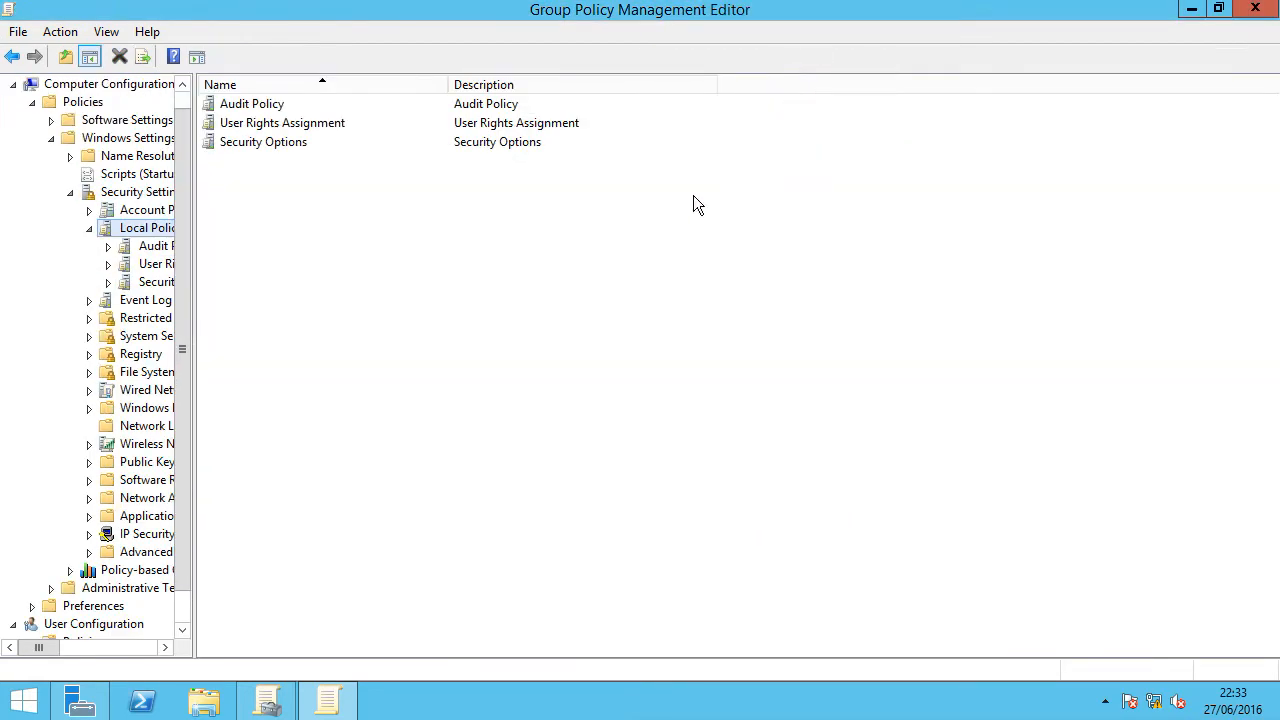
{"action": "left_click_drag", "start_coordinate": [195, 278], "coordinate": [367, 290]}
{"action": "left_click", "coordinate": [172, 285]}
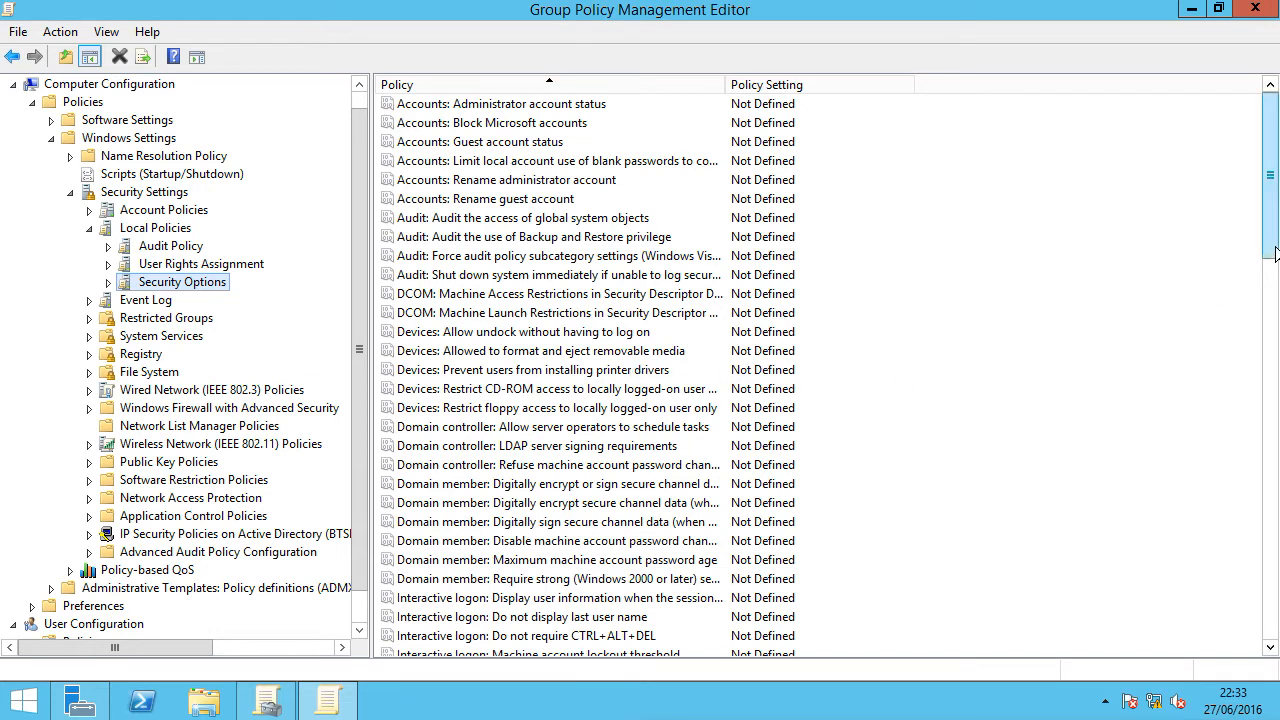
- Define "Interactive logon: Message title for users attempting to log on" as "Unauthorized access to this system is prohibited."
{"action": "left_click_drag", "start_coordinate": [1271, 245], "coordinate": [1271, 338]}
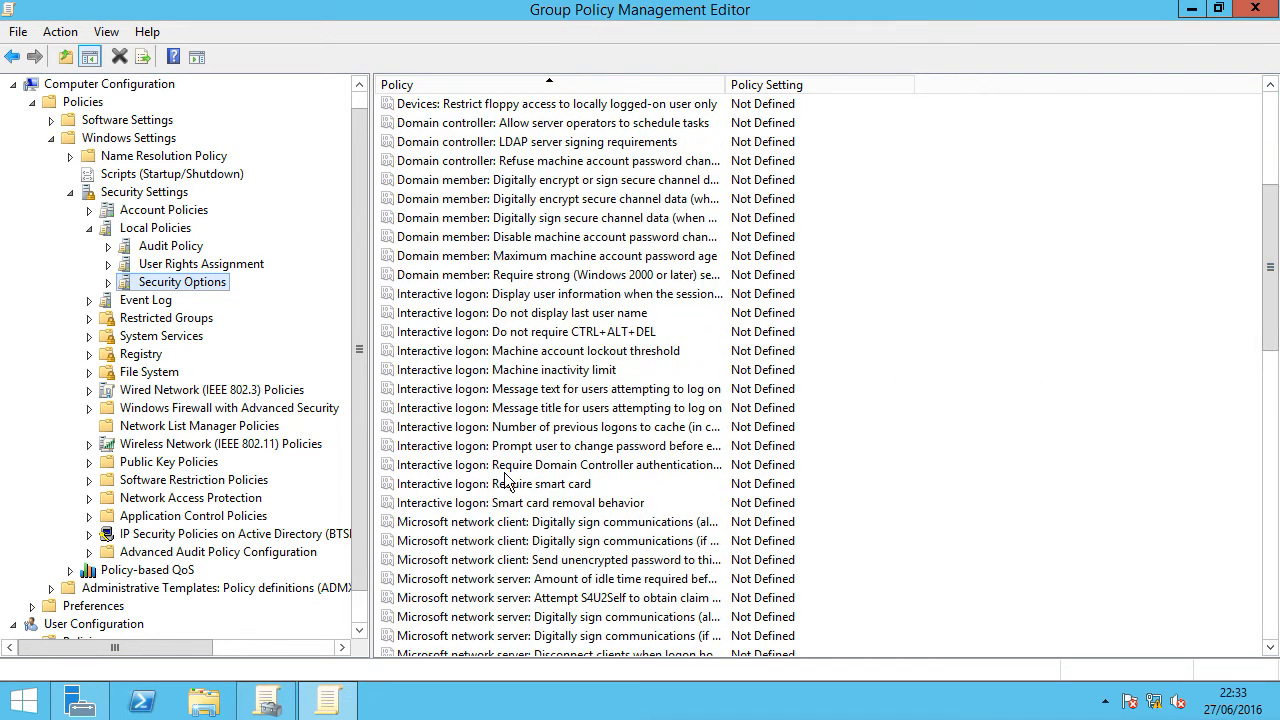
{"action": "left_click", "coordinate": [555, 391]}
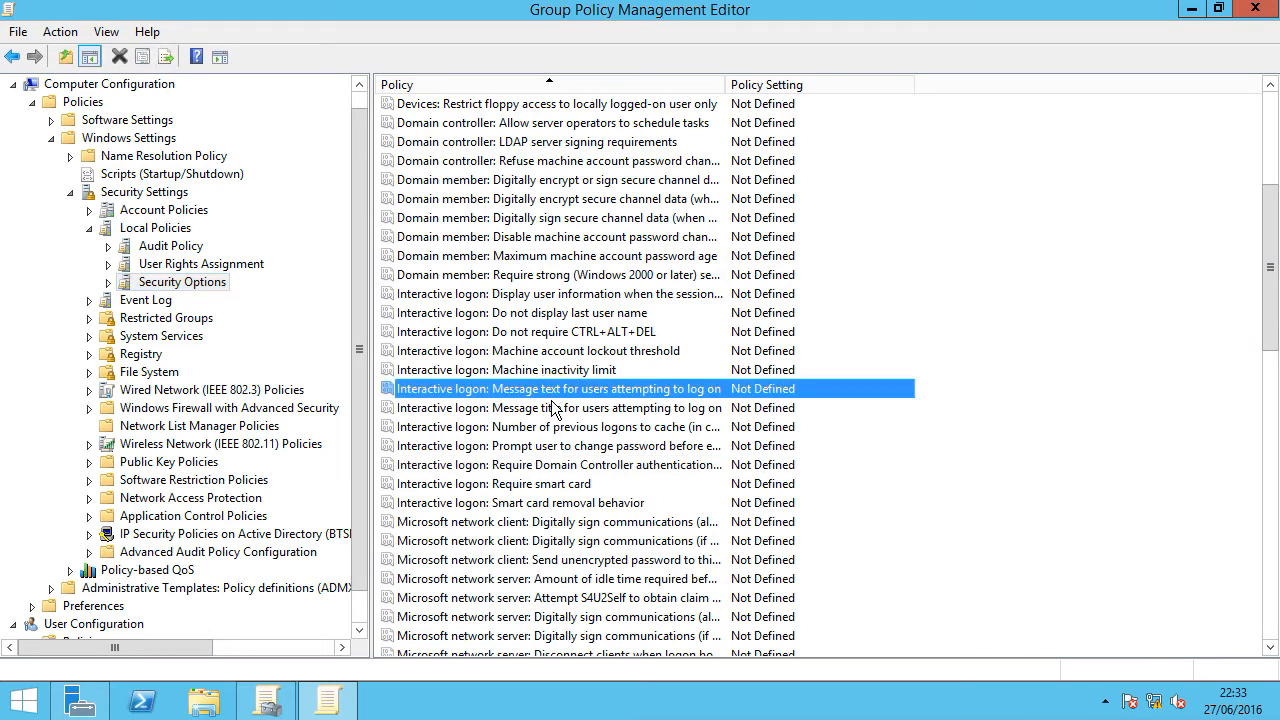
{"action": "left_click", "coordinate": [556, 409]}
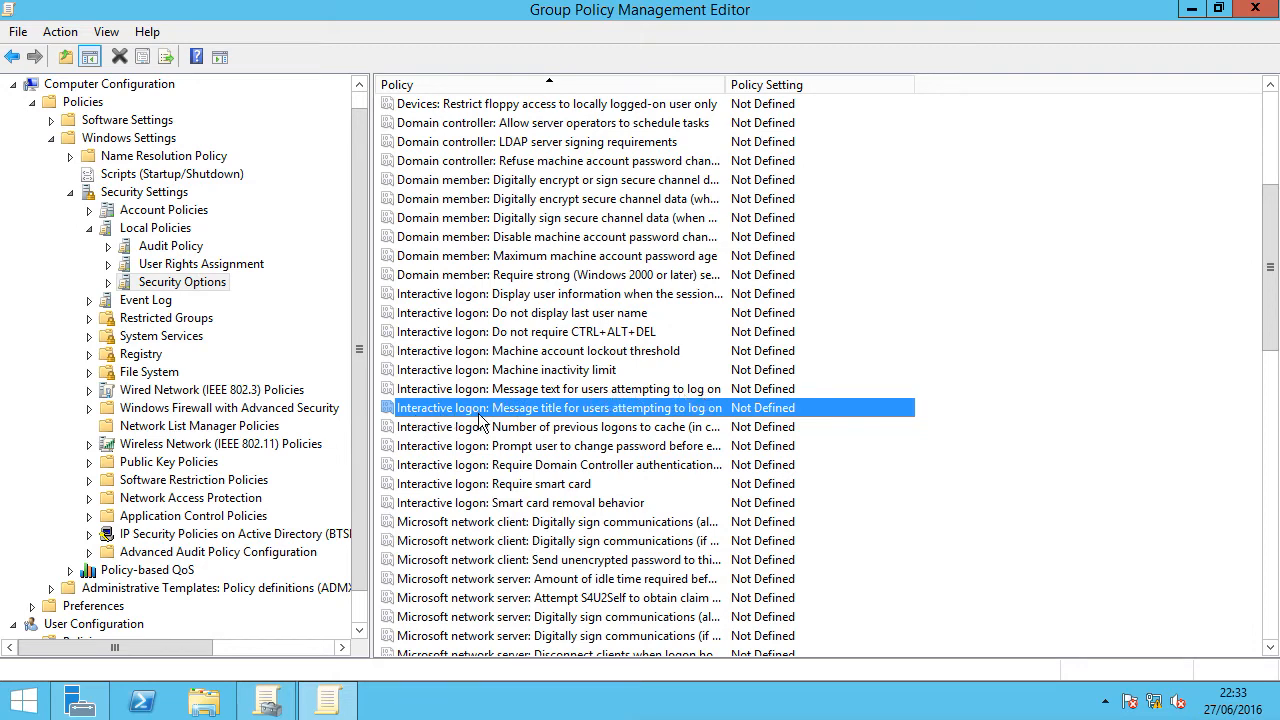
{"action": "double_click", "coordinate": [580, 408]}
{"action": "left_click", "coordinate": [462, 217]}
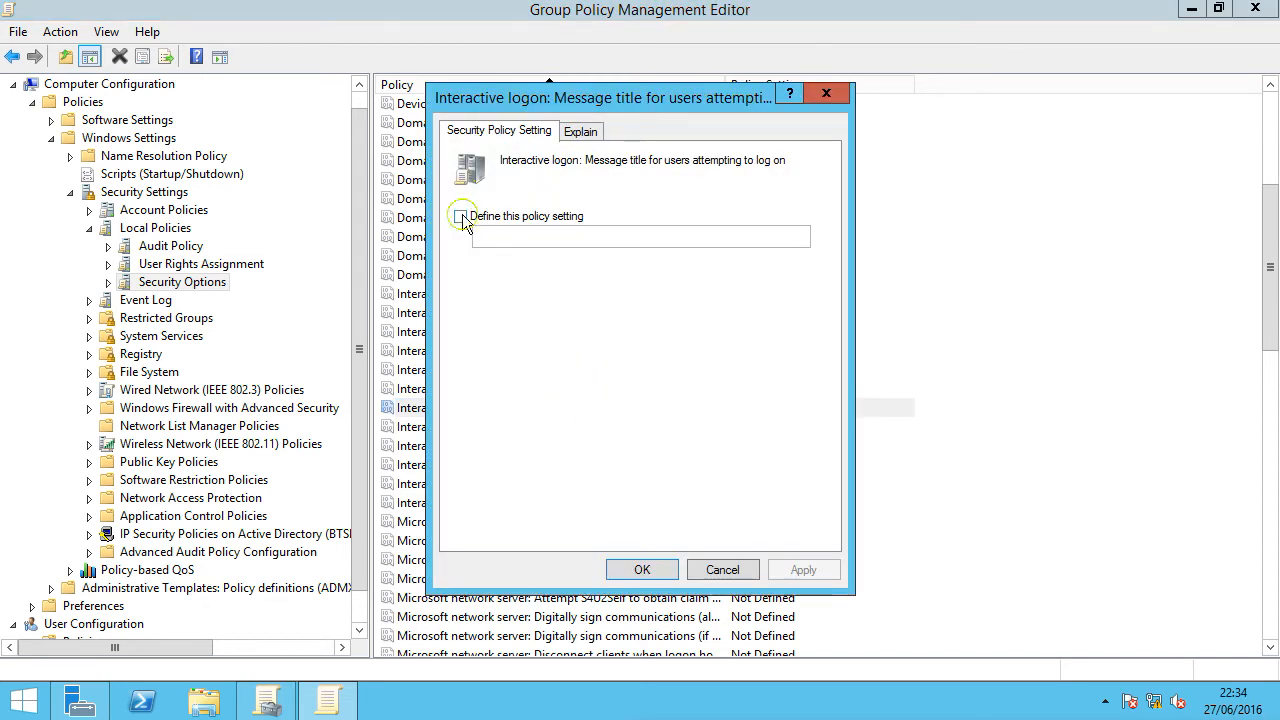
{"action": "left_click", "coordinate": [518, 241]}
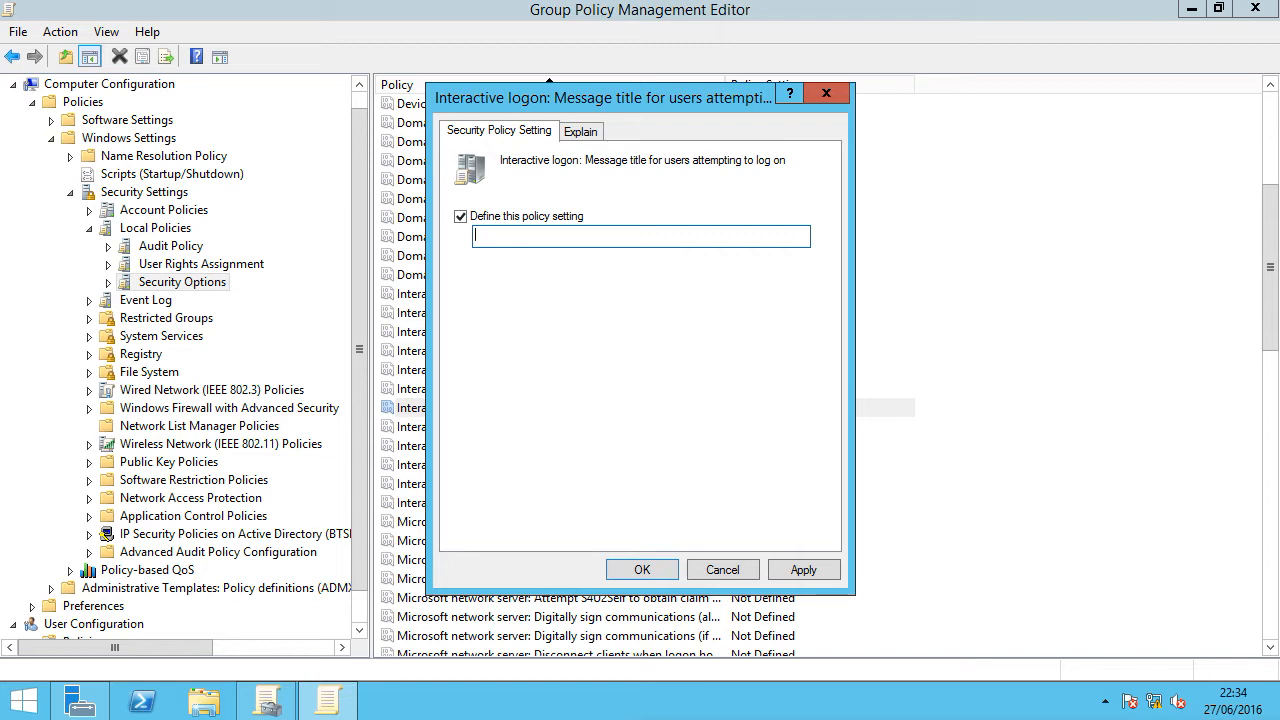
{"action": "left_click", "coordinate": [519, 240]}
{"action": "right_click", "coordinate": [519, 240]}
{"action": "left_click", "coordinate": [556, 318]}
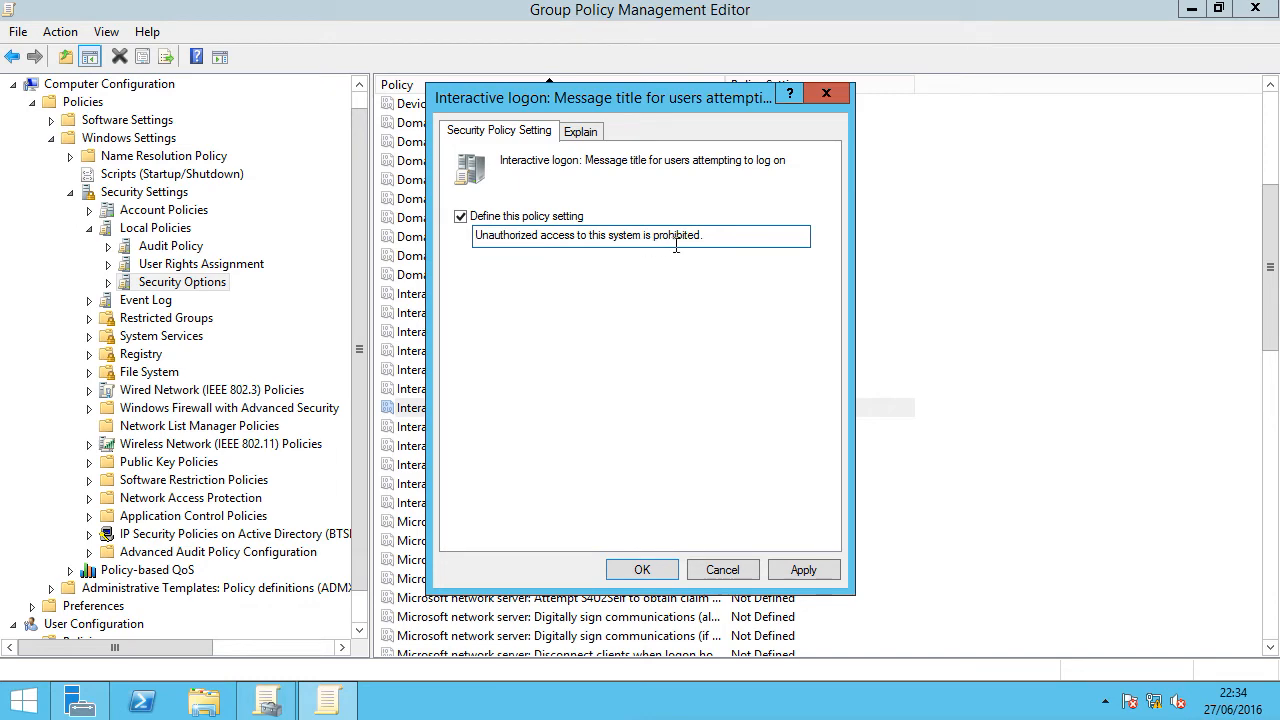
{"action": "left_click", "coordinate": [805, 575]}
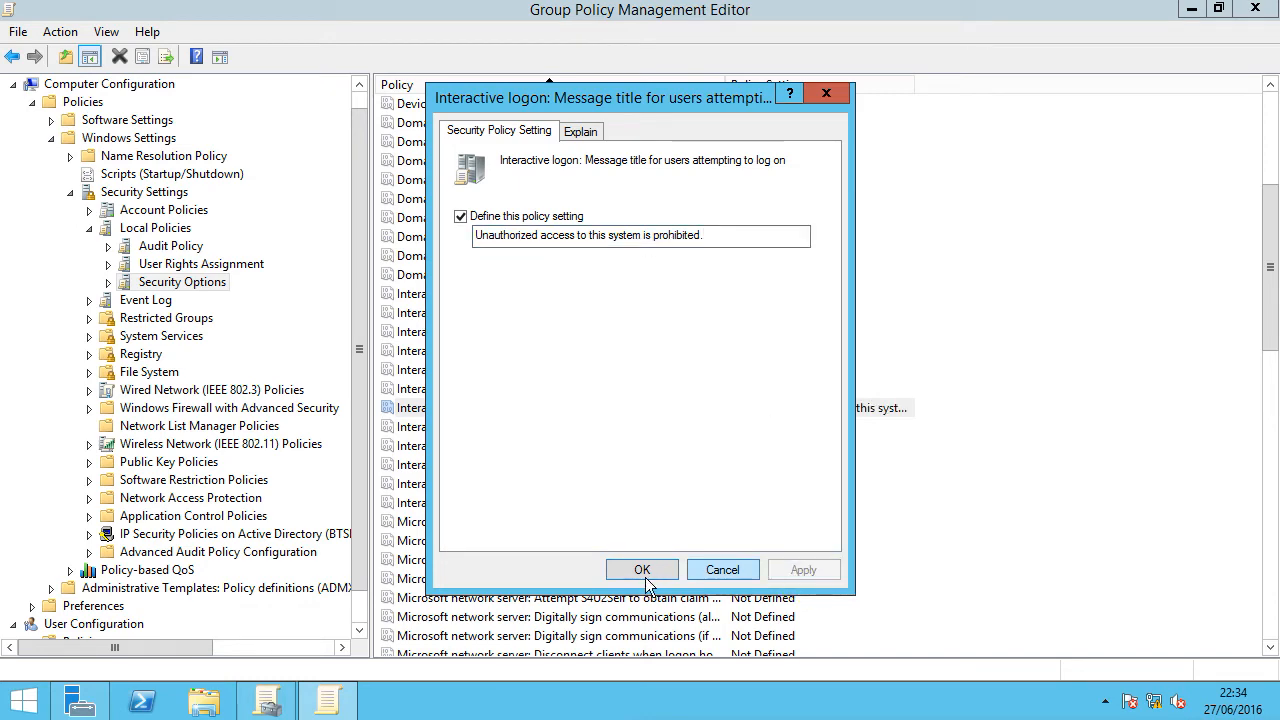
{"action": "left_click", "coordinate": [642, 568]}
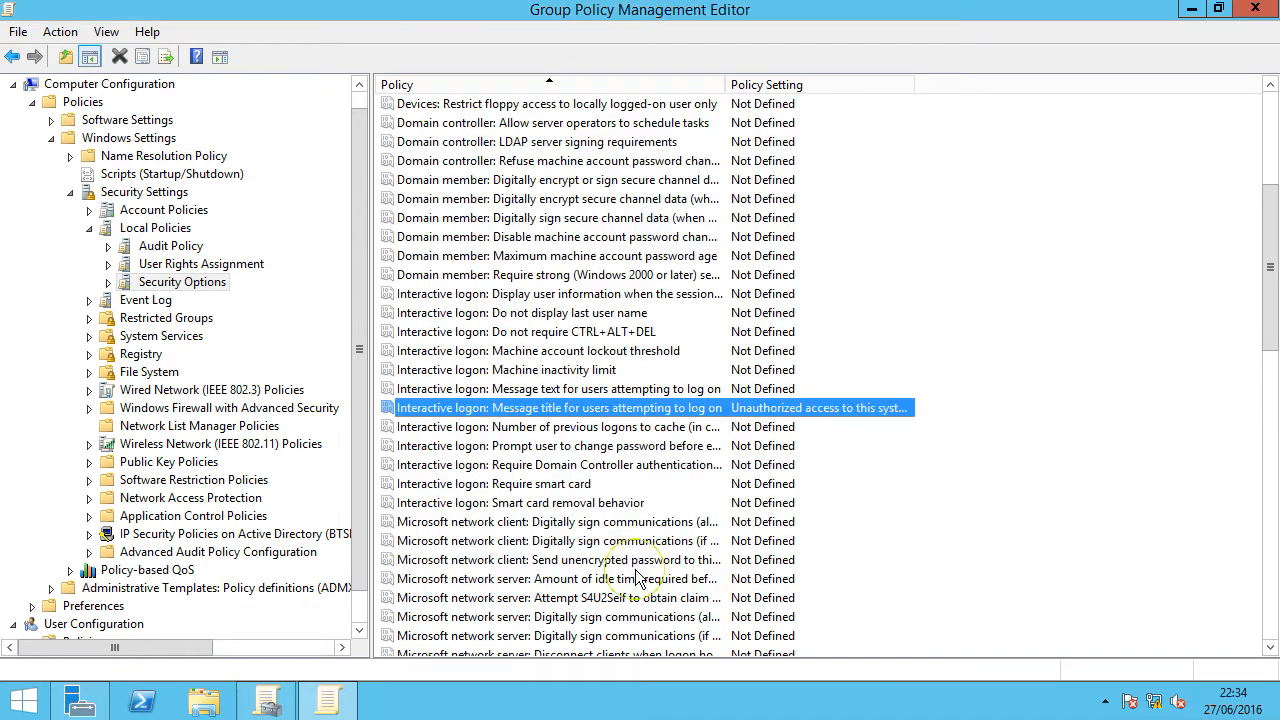
- Define the interactive logon message text with the pasted warning beginning "Warning: This system is restricted to BTSLAB.COM authorized users" and close the editor
{"action": "double_click", "coordinate": [545, 389]}
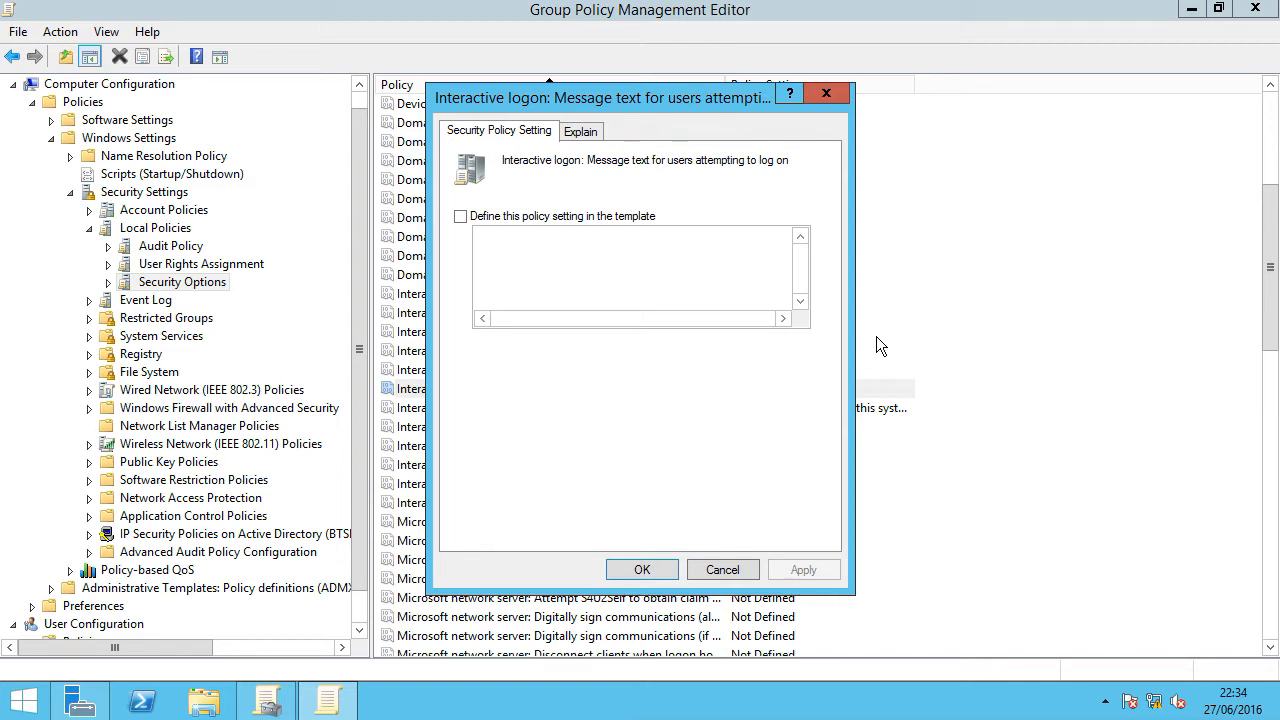
{"action": "left_click", "coordinate": [460, 216]}
{"action": "right_click", "coordinate": [521, 254]}
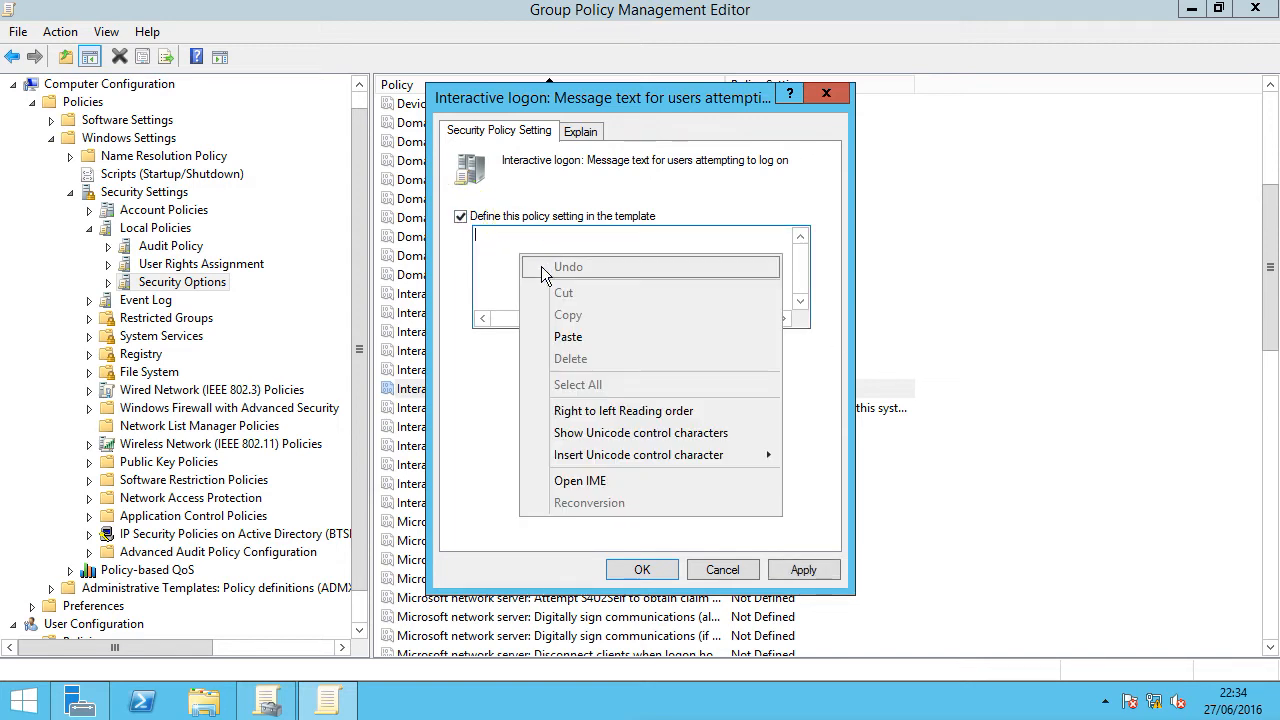
{"action": "left_click", "coordinate": [592, 334]}
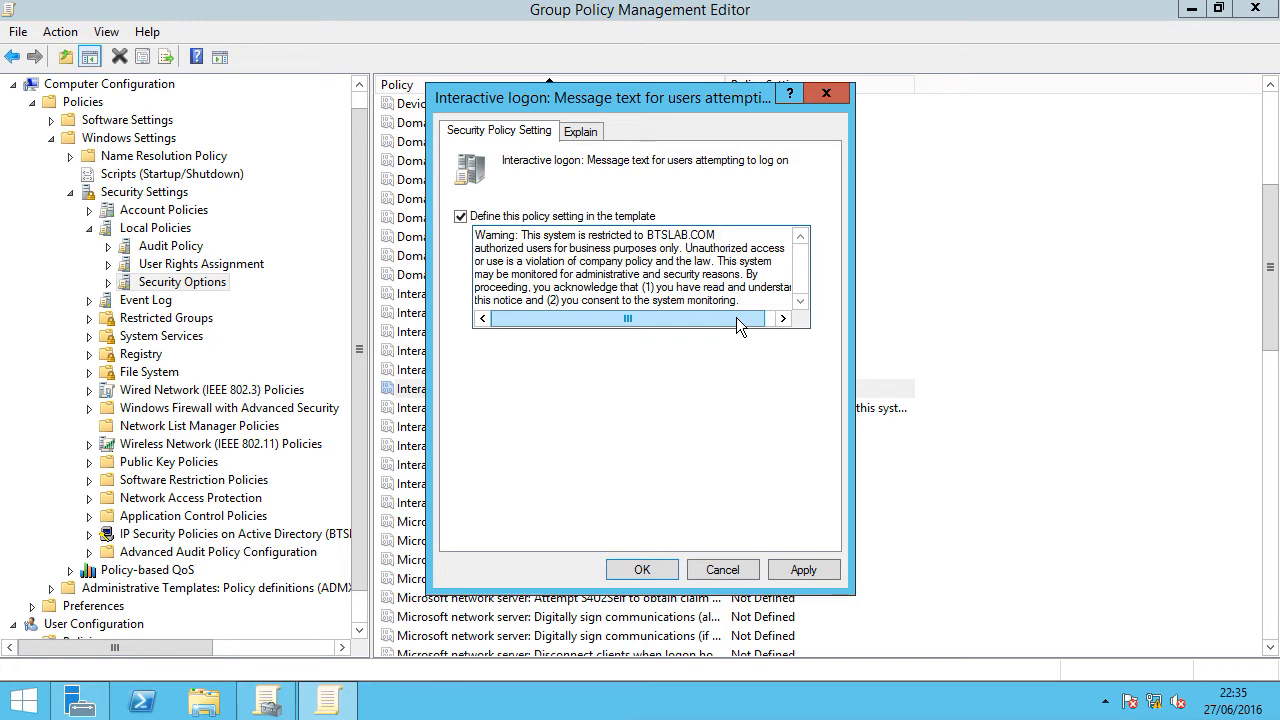
{"action": "left_click", "coordinate": [806, 570]}
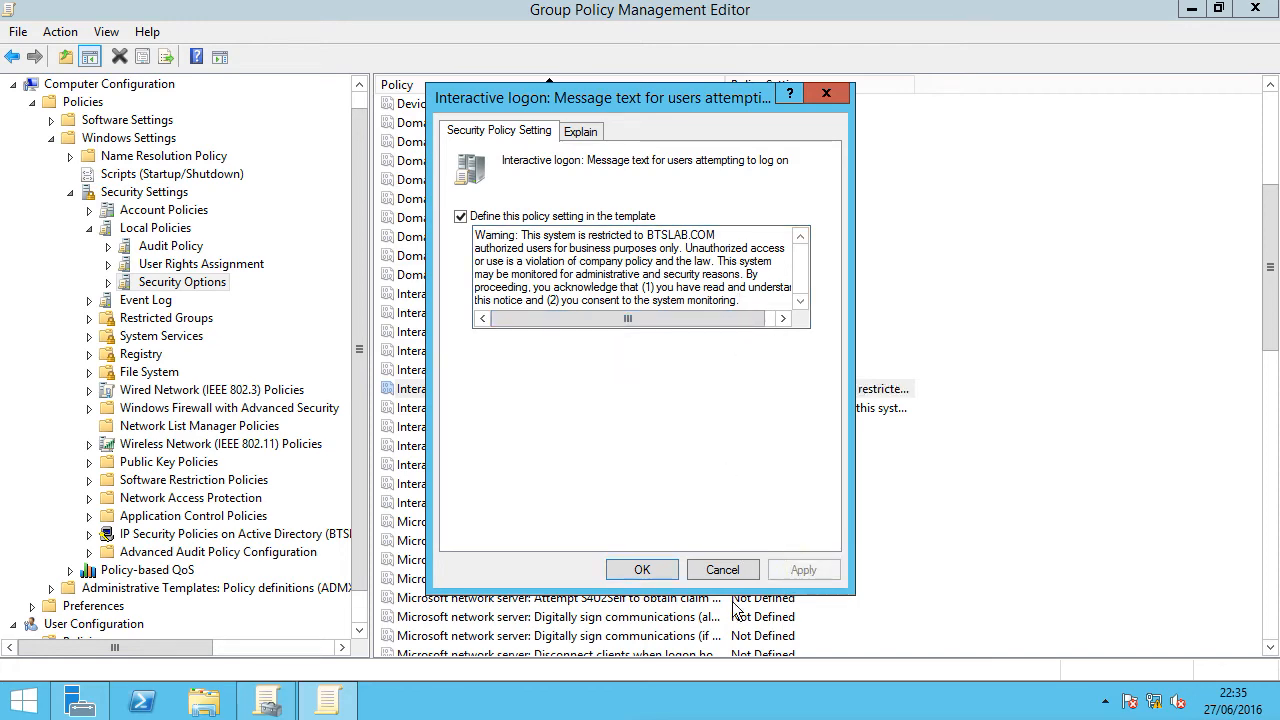
{"action": "left_click", "coordinate": [640, 570]}
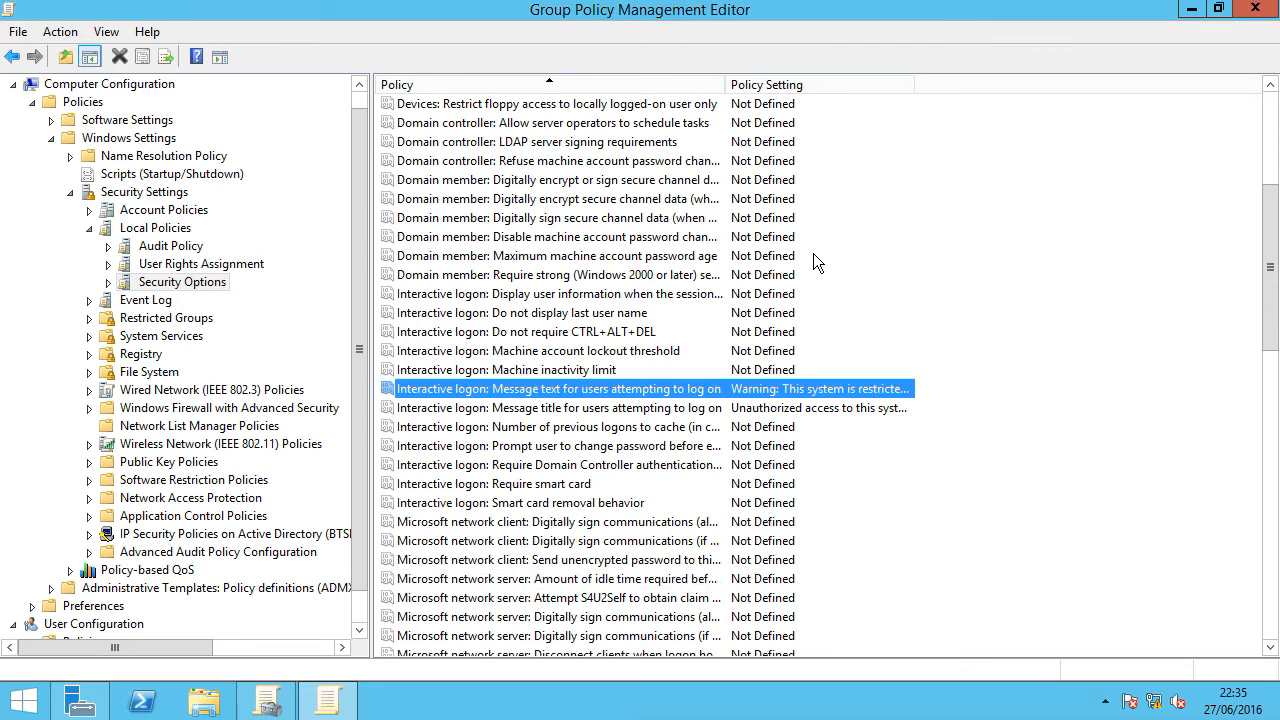
{"action": "left_click", "coordinate": [1255, 9]}
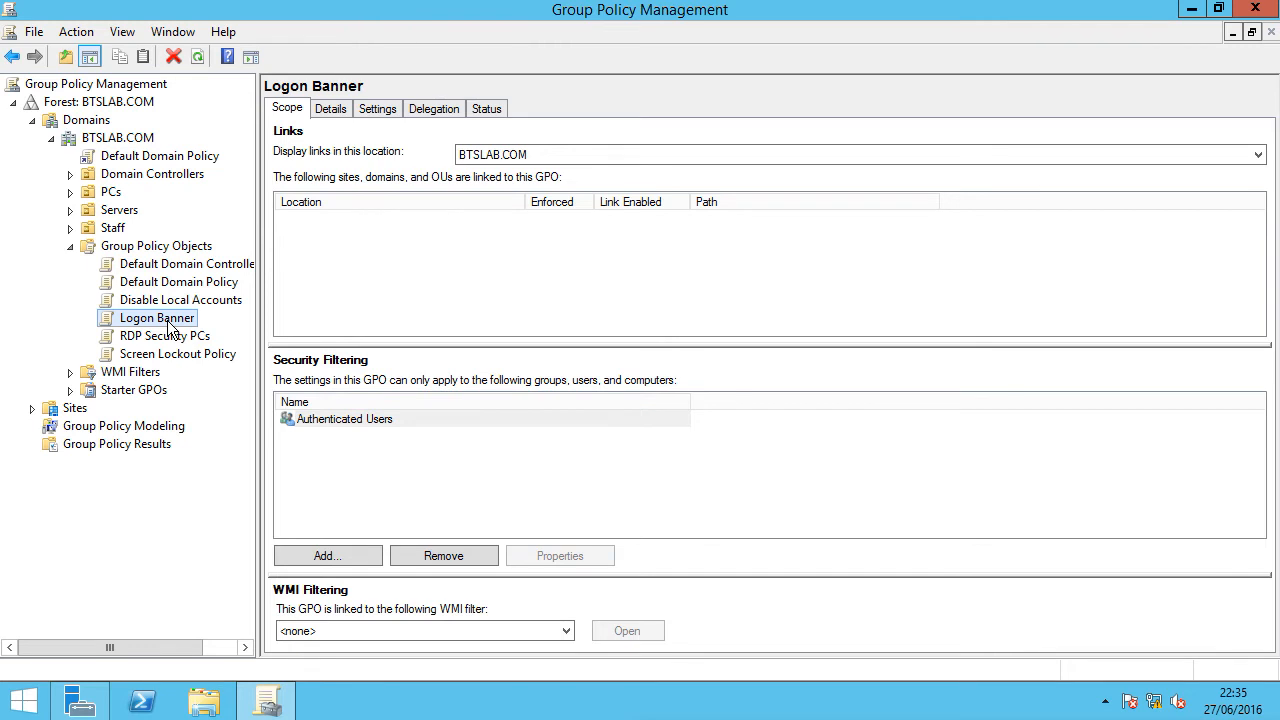
- Link the existing Logon Banner GPO to the PCs organizational unit
{"action": "left_click", "coordinate": [112, 193]}
{"action": "left_click", "coordinate": [72, 193]}
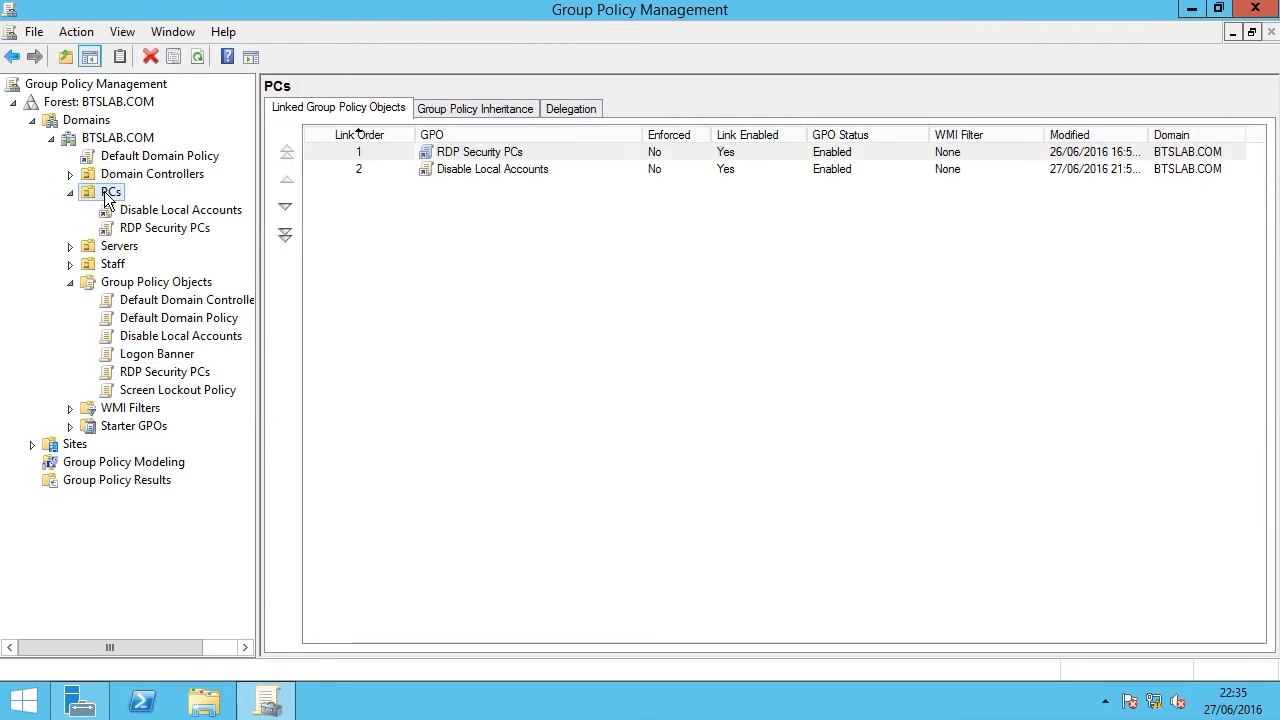
{"action": "right_click", "coordinate": [110, 196]}
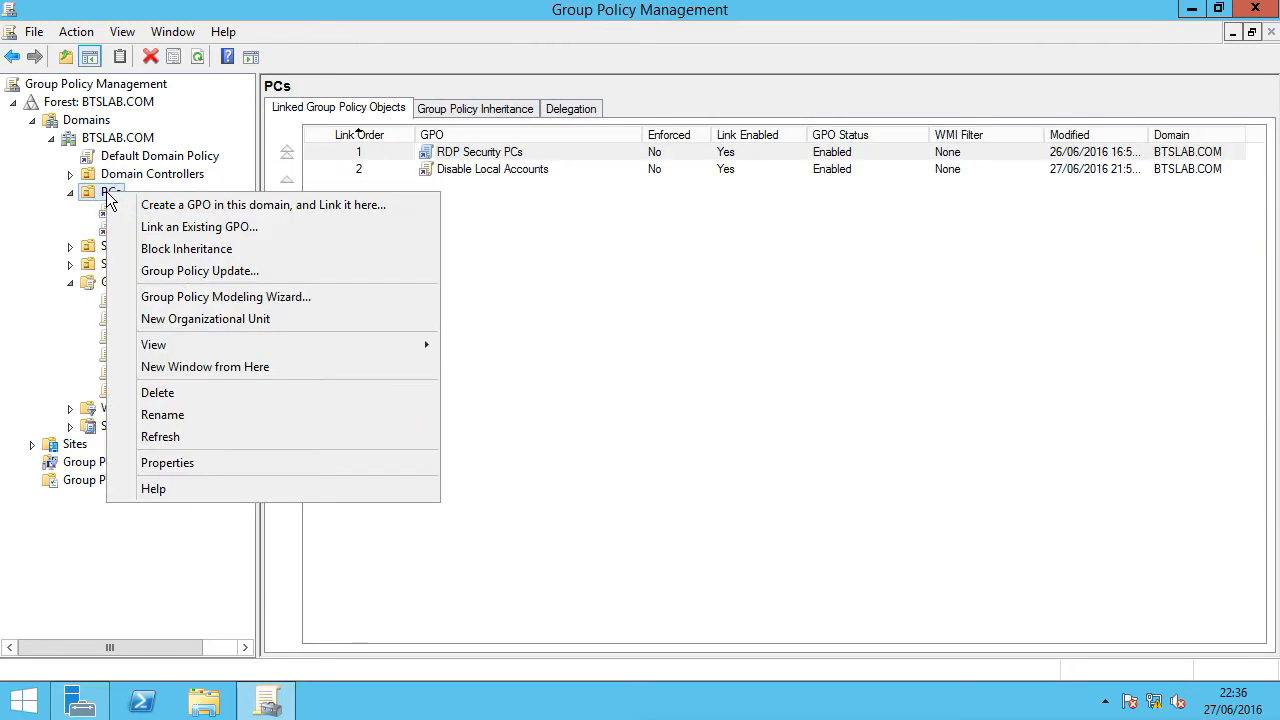
{"action": "left_click", "coordinate": [197, 227]}
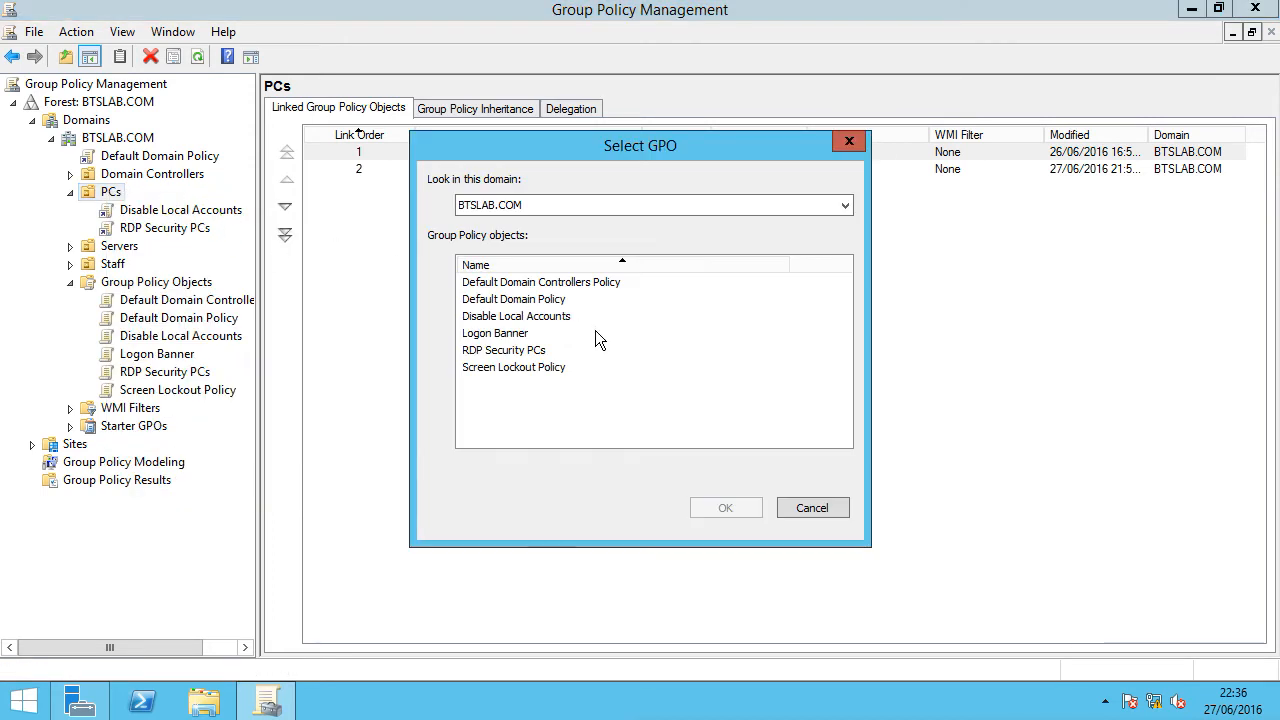
{"action": "left_click", "coordinate": [505, 336]}
{"action": "left_click", "coordinate": [726, 508]}
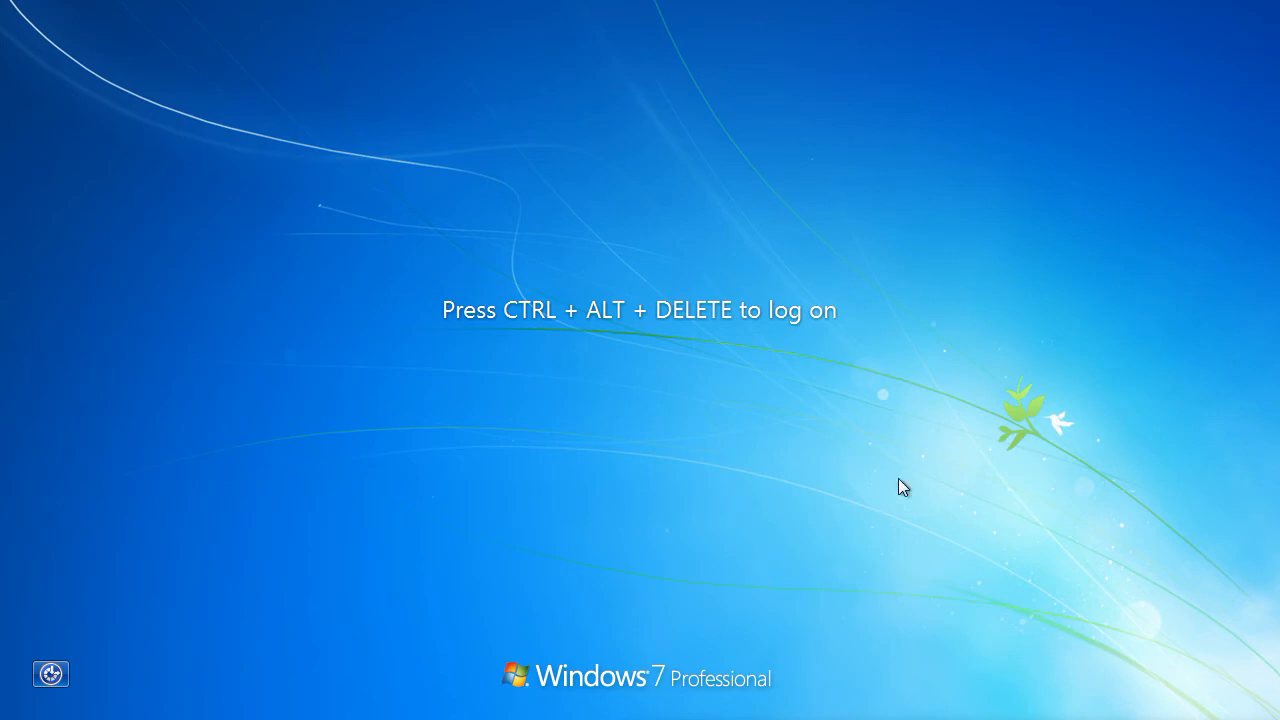
- Switch to the Windows 7 client, acknowledge the logon banner and log on with the domain account's password
{"action": "key", "text": "ctrl+alt+Delete"}
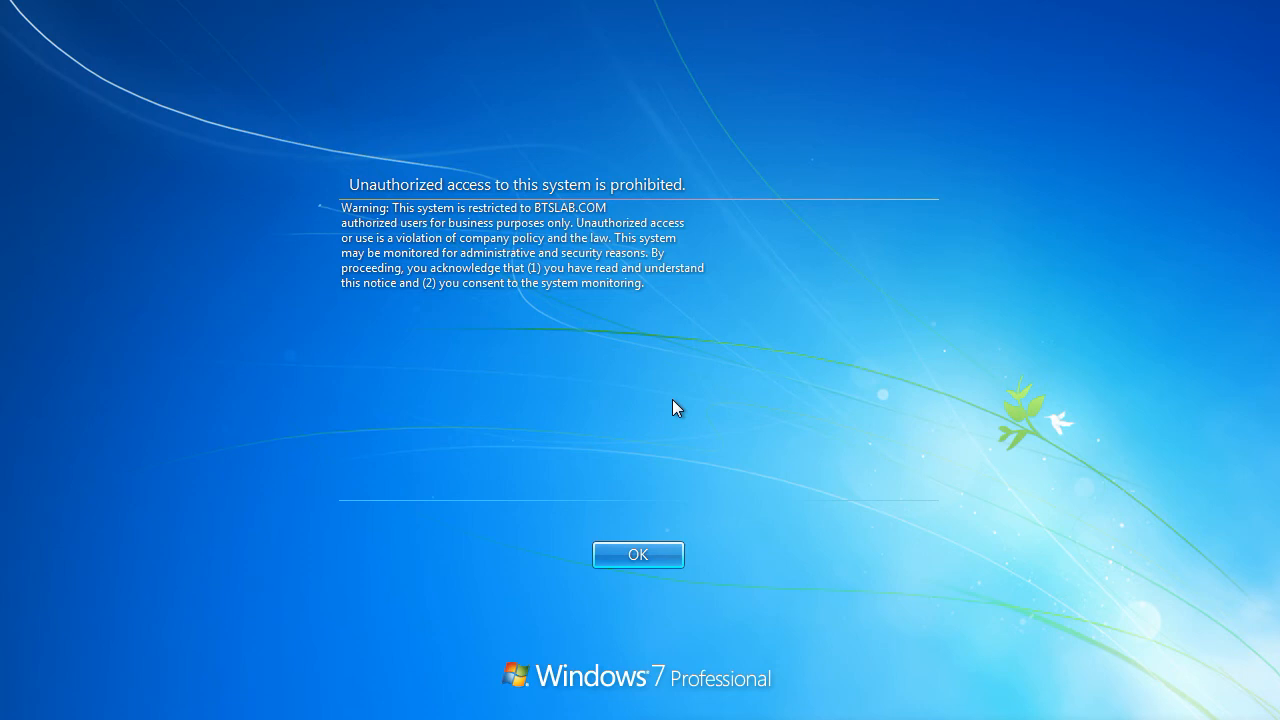
{"action": "left_click", "coordinate": [630, 555]}
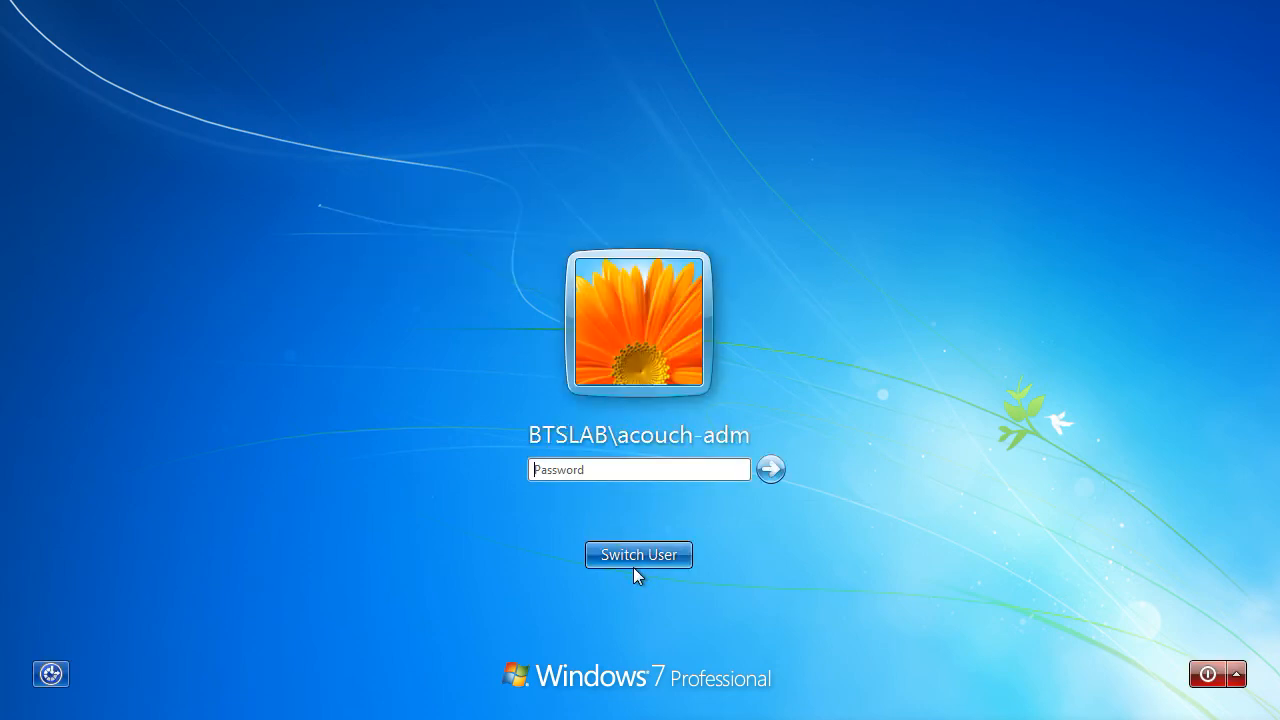
{"action": "left_click", "coordinate": [687, 470]}
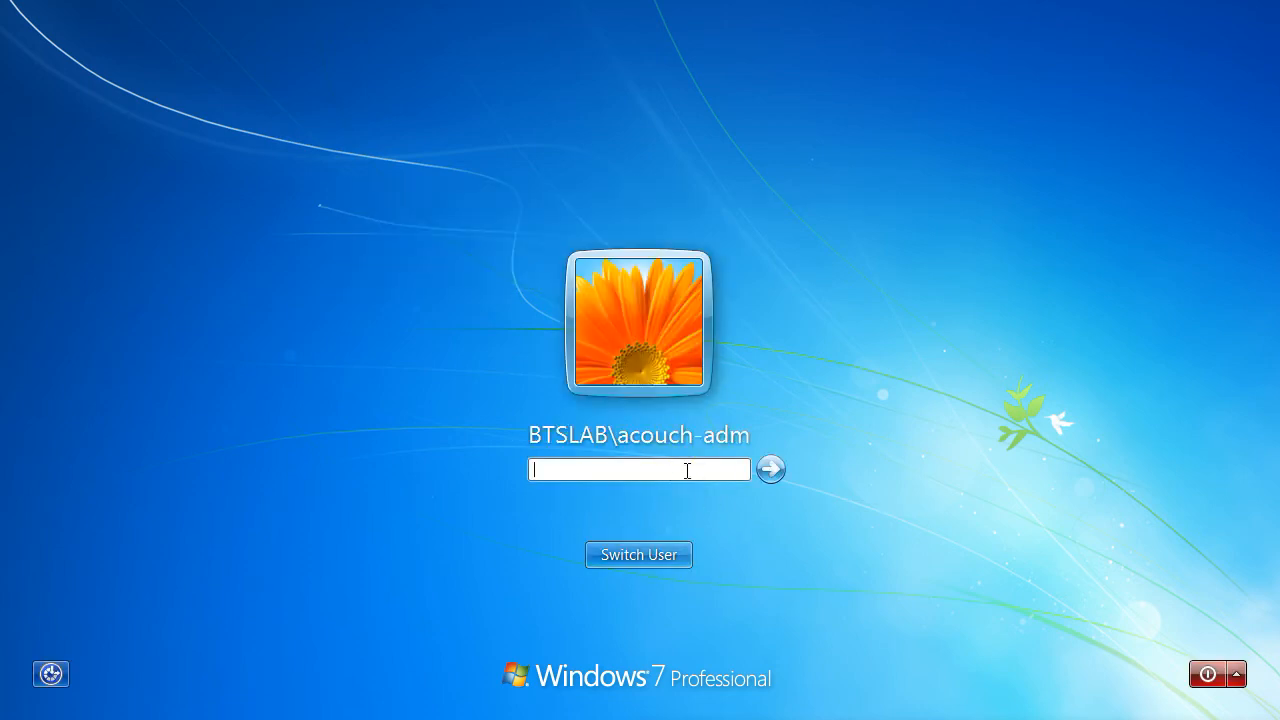
{"action": "type", "text": "●●●●●●●●●●●"}
{"action": "key", "text": "Return"}
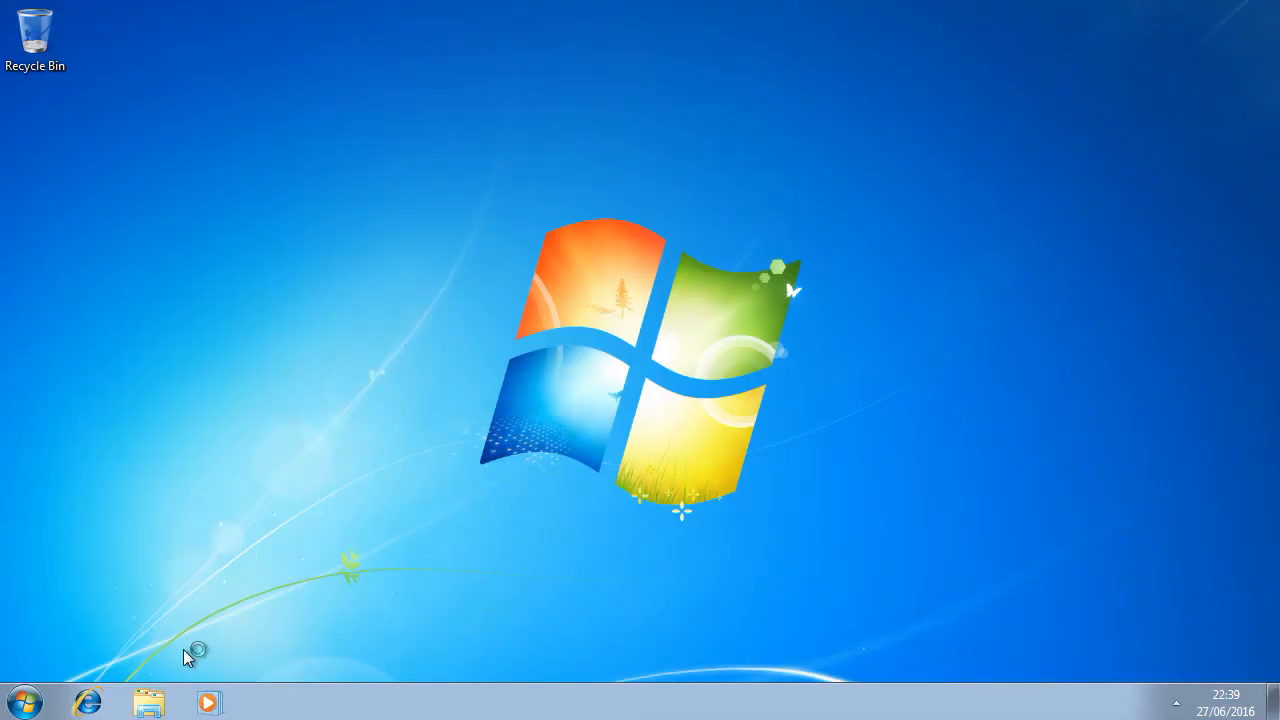
- Run "gpresult /r /scope computer" in a Command Prompt opened as administrator
{"action": "left_click", "coordinate": [24, 702]}
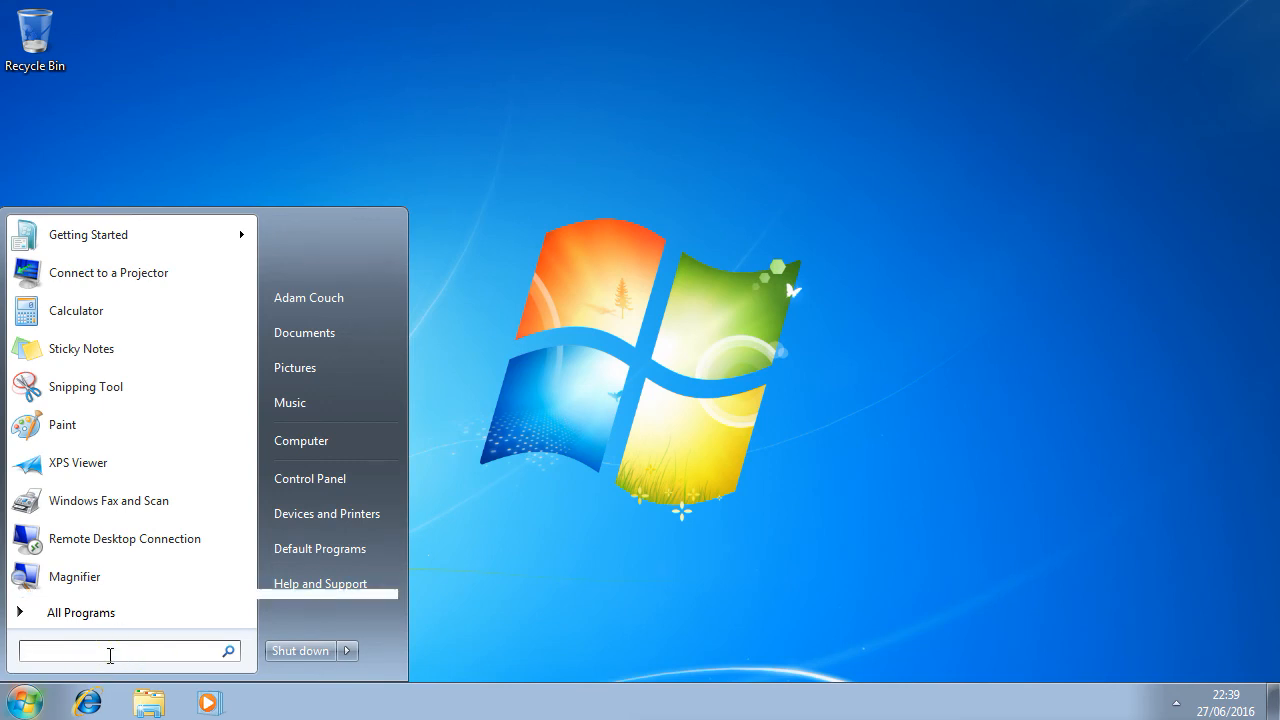
{"action": "type", "text": "cmd"}
{"action": "right_click", "coordinate": [56, 264]}
{"action": "left_click", "coordinate": [150, 294]}
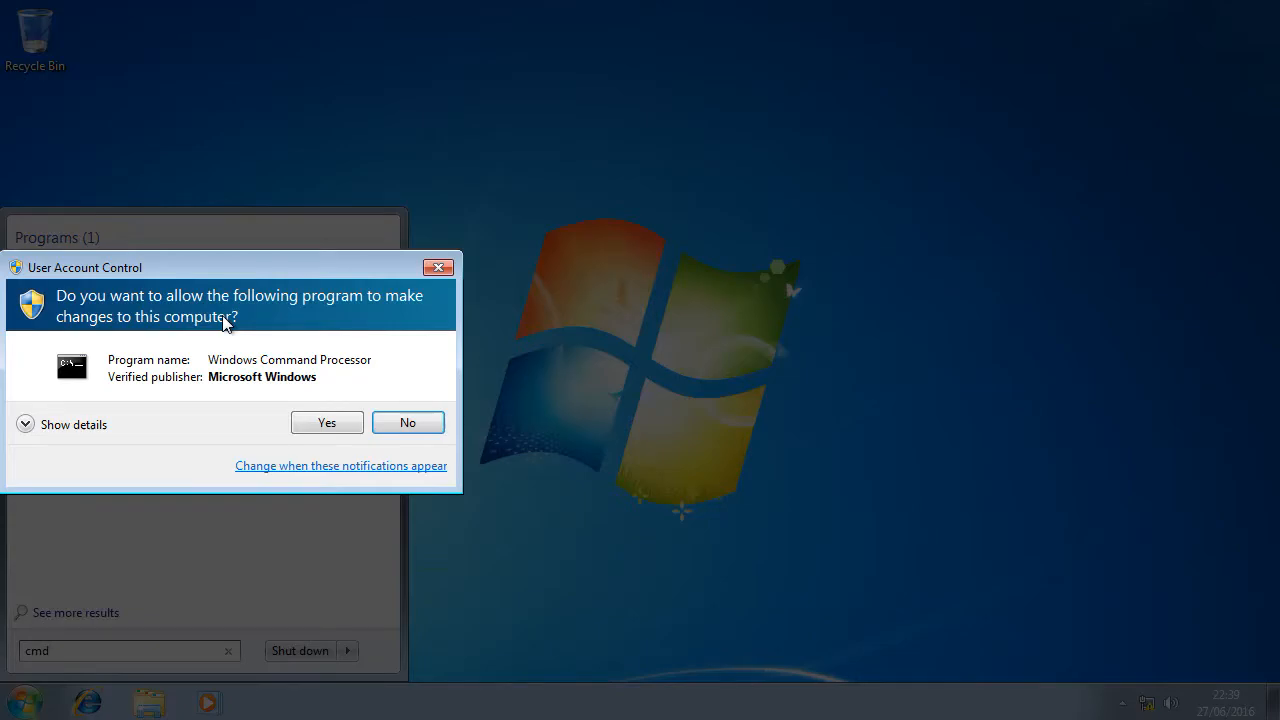
{"action": "left_click", "coordinate": [347, 424]}
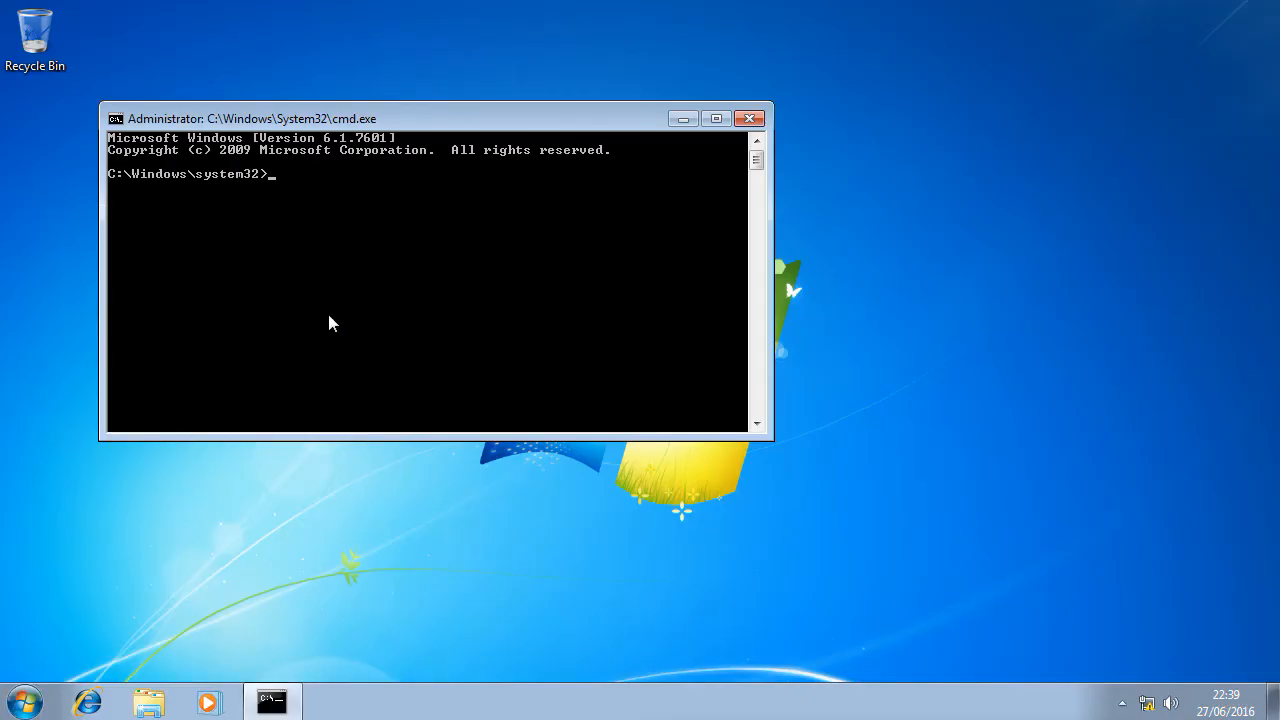
{"action": "type", "text": "gpresult /r /scope computer"}
{"action": "key", "text": "Return"}
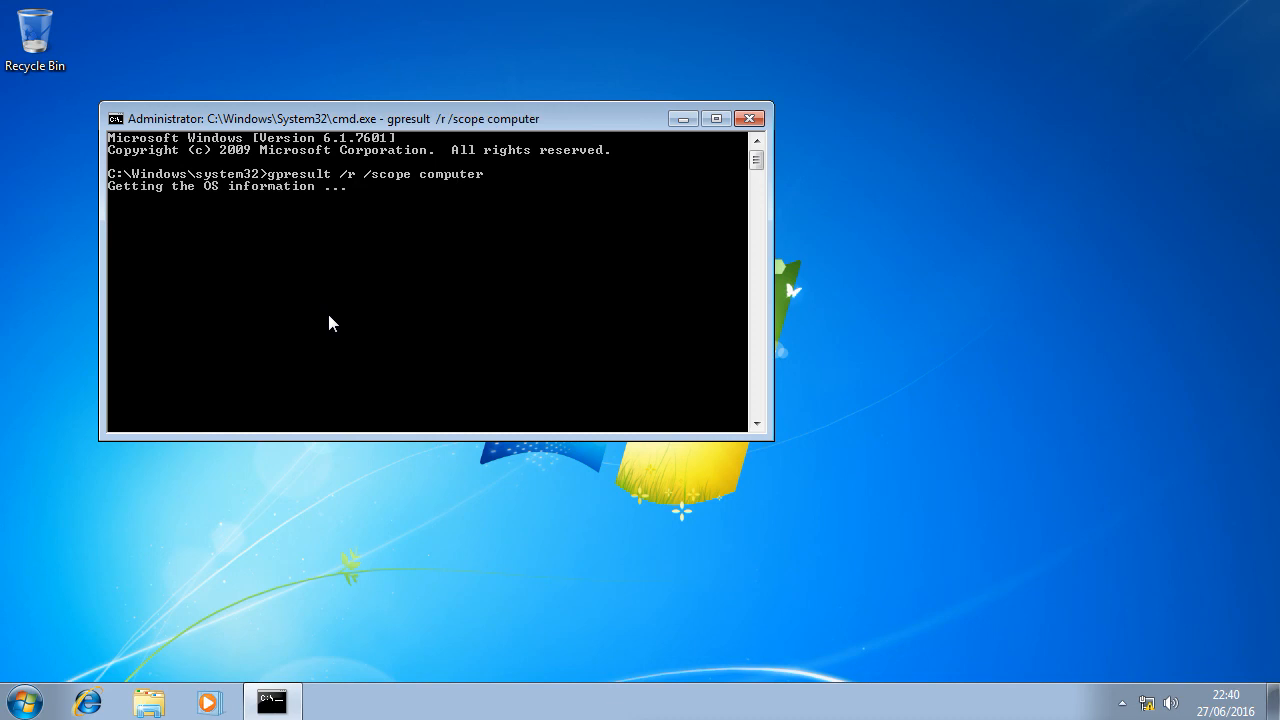